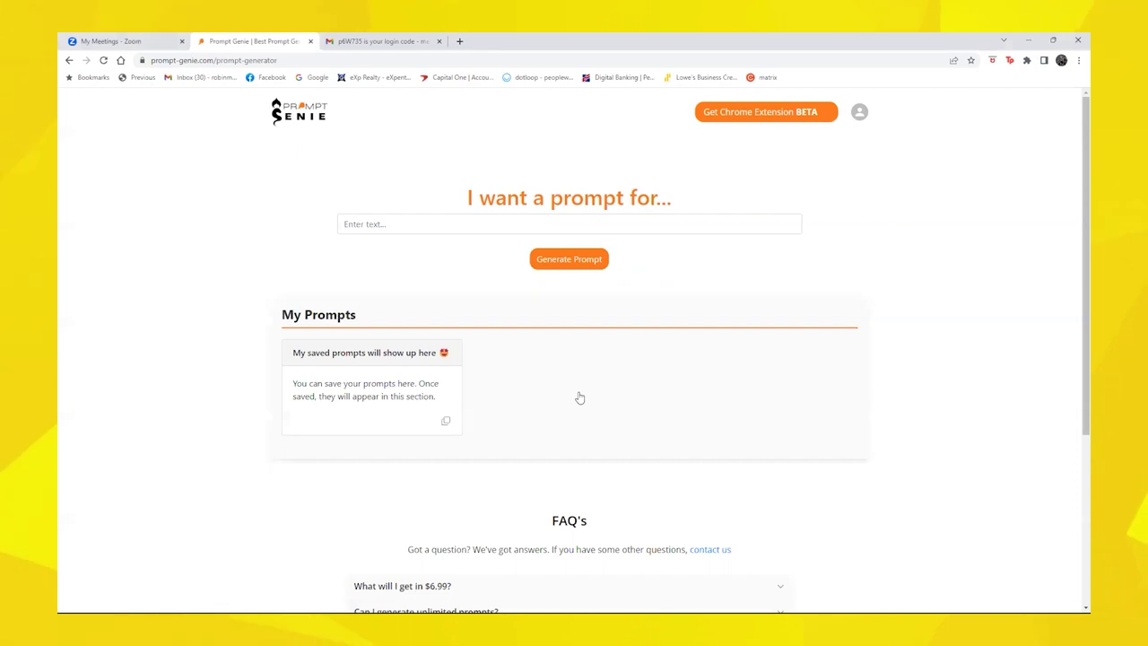
Request a 7-day realtor posting calendar with hashtags, CTAs, hooks and NAR statistics, 'to get clients'.
click(363, 228)
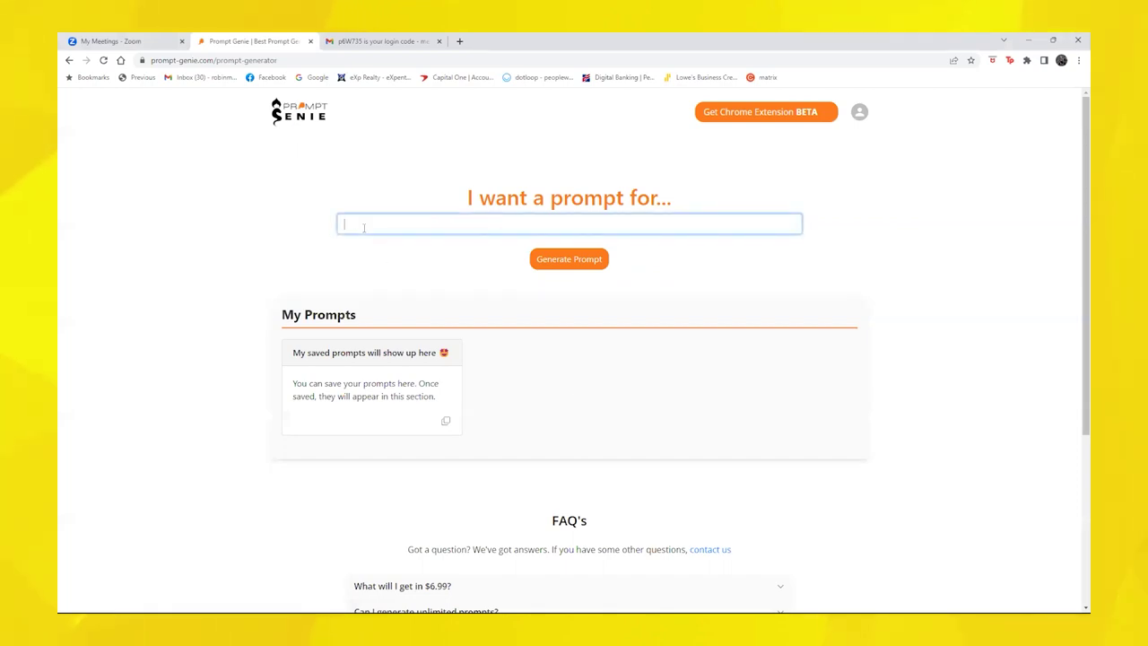
text(a)
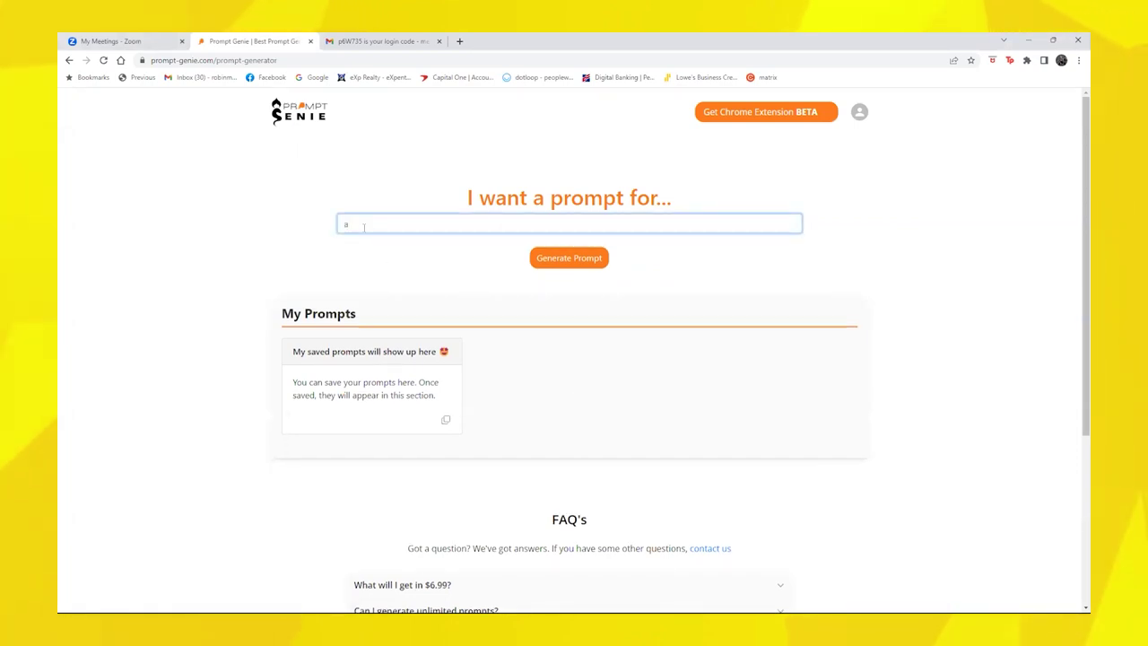
text( tday social me)
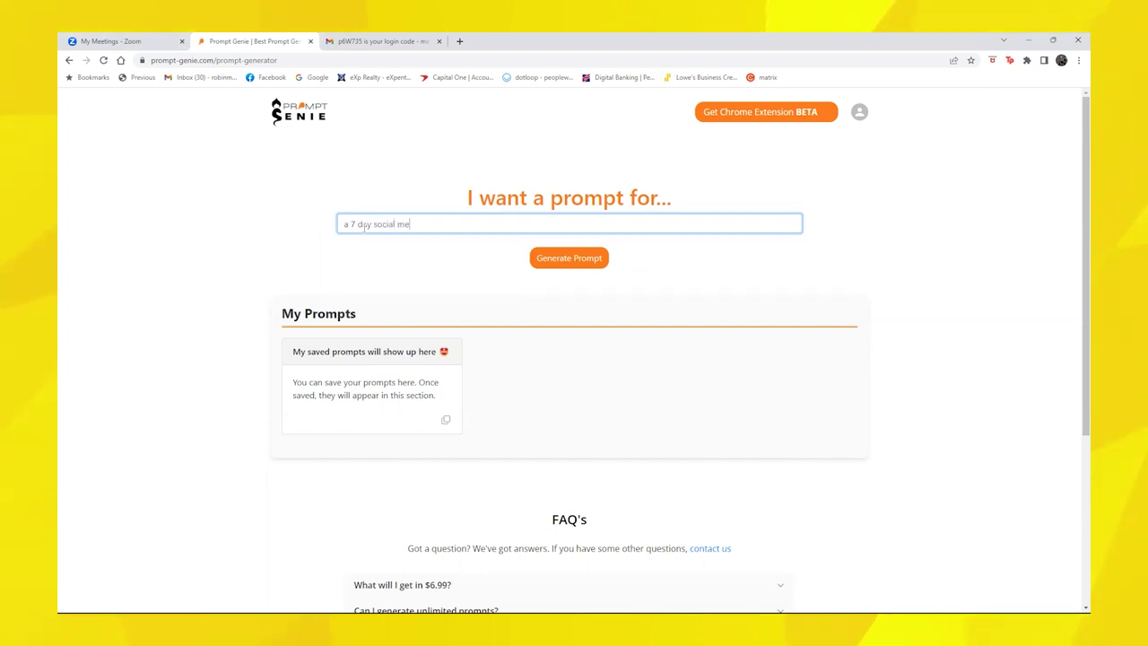
text(dia calendar for real)
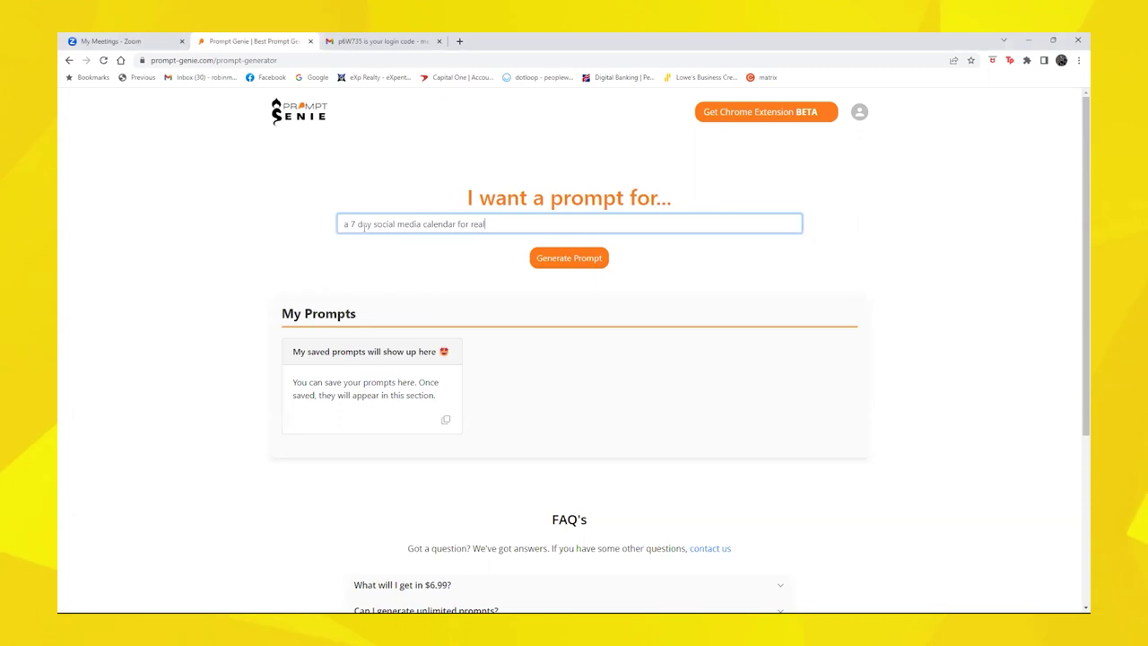
text( re)
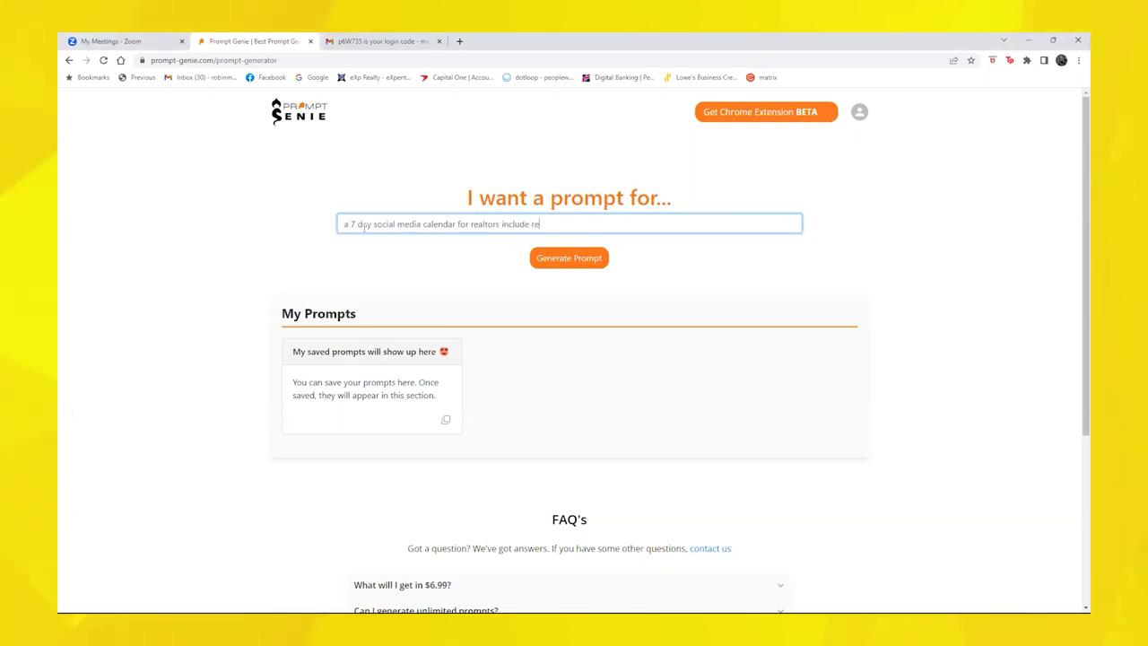
text(levant hashtags,)
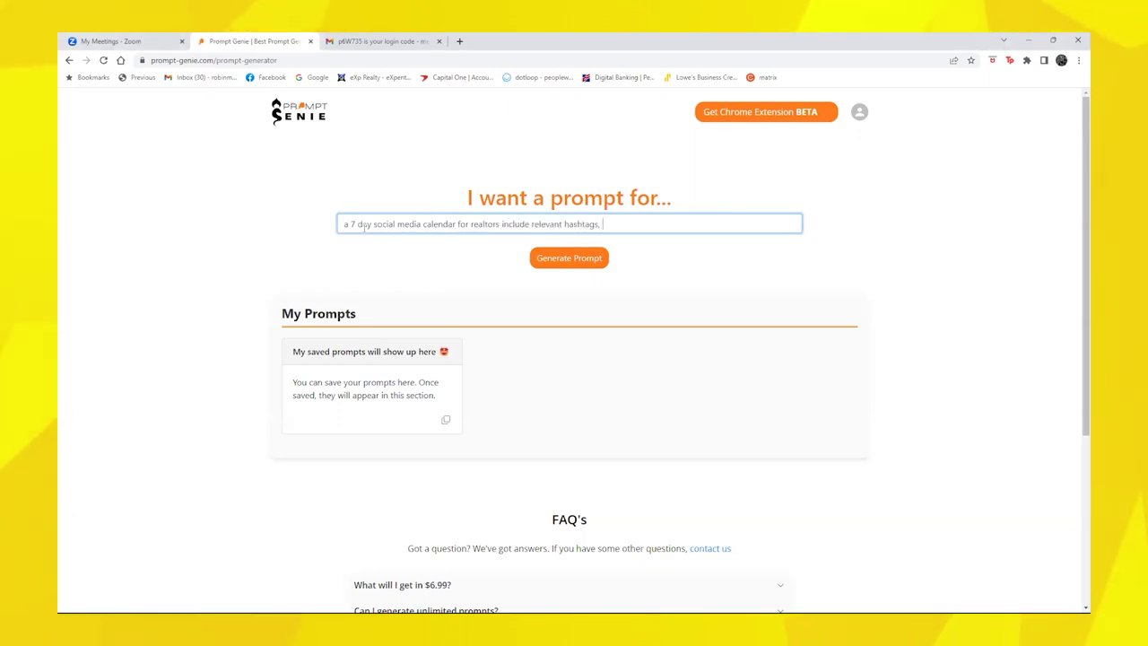
text( call to ac)
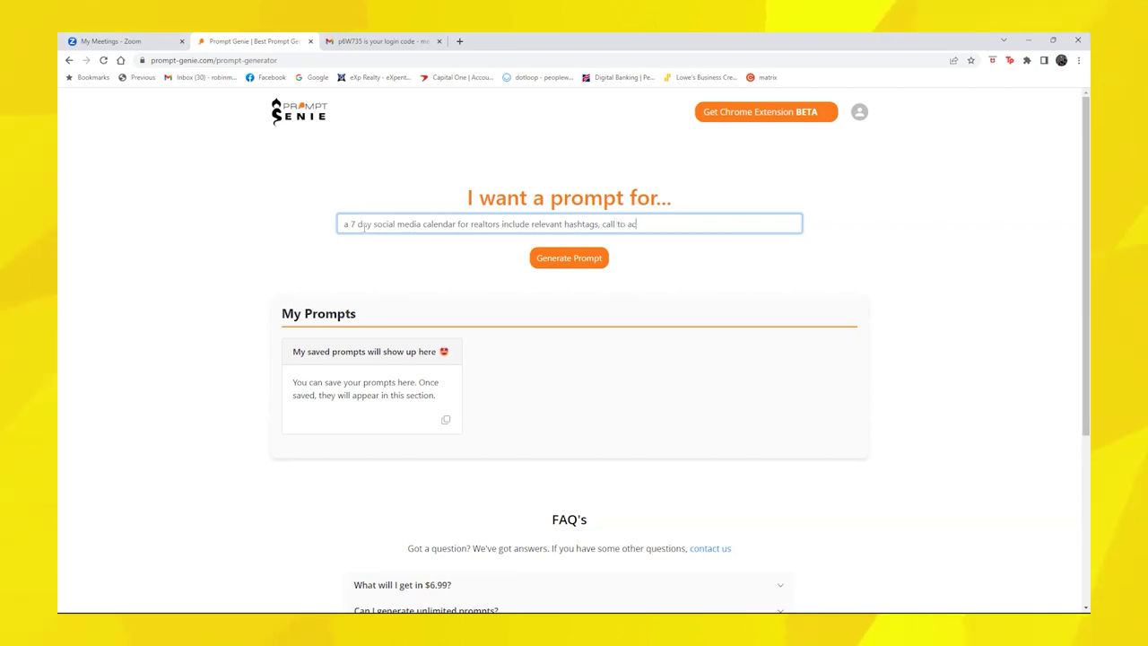
key(BackSpace)
key(BackSpace)
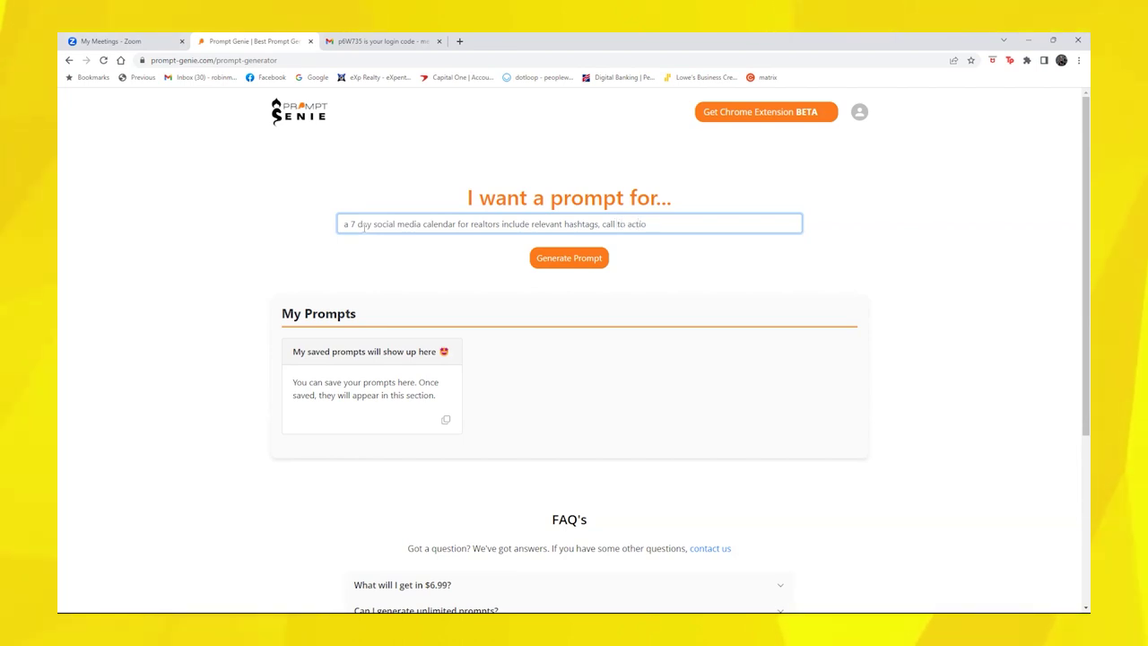
text(n)
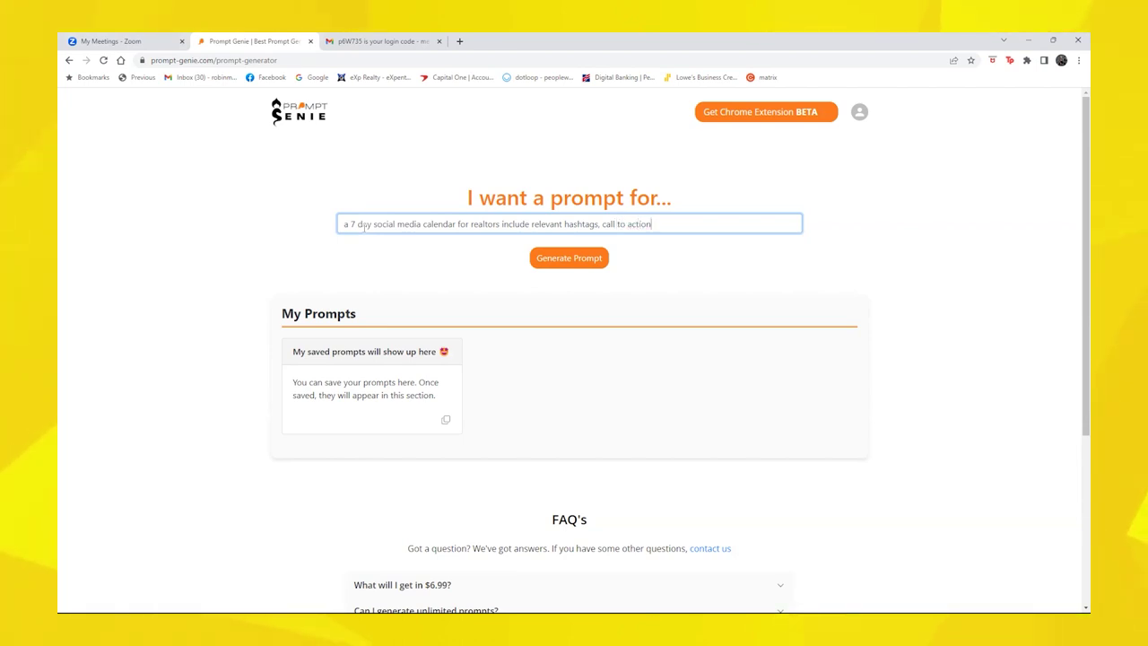
text(, con)
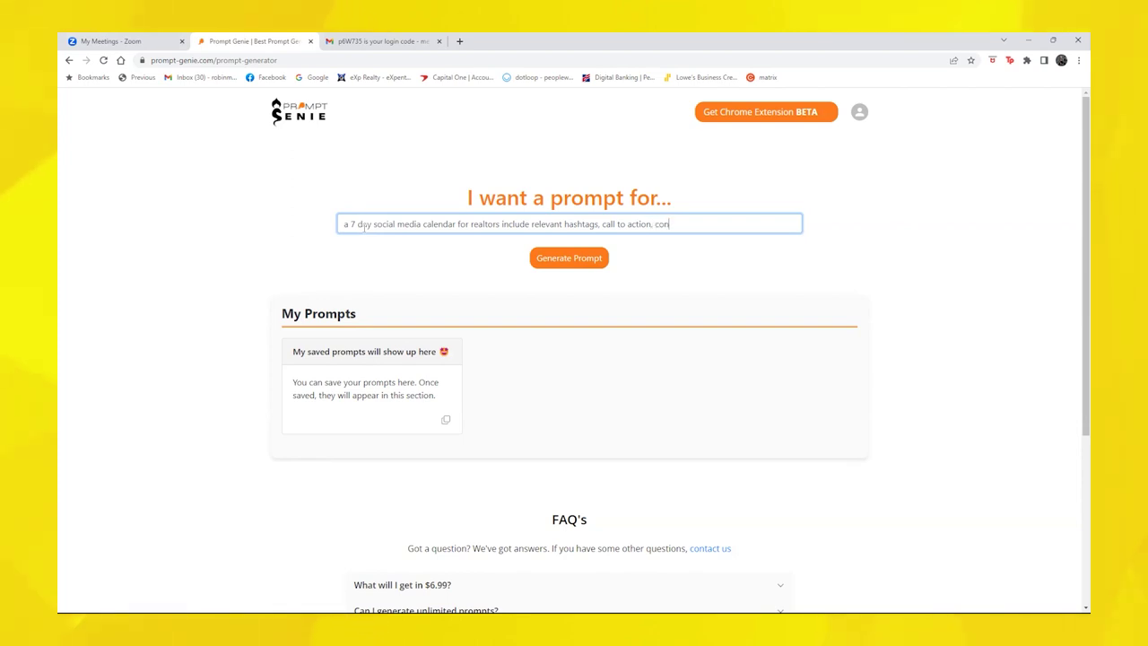
text(tent, )
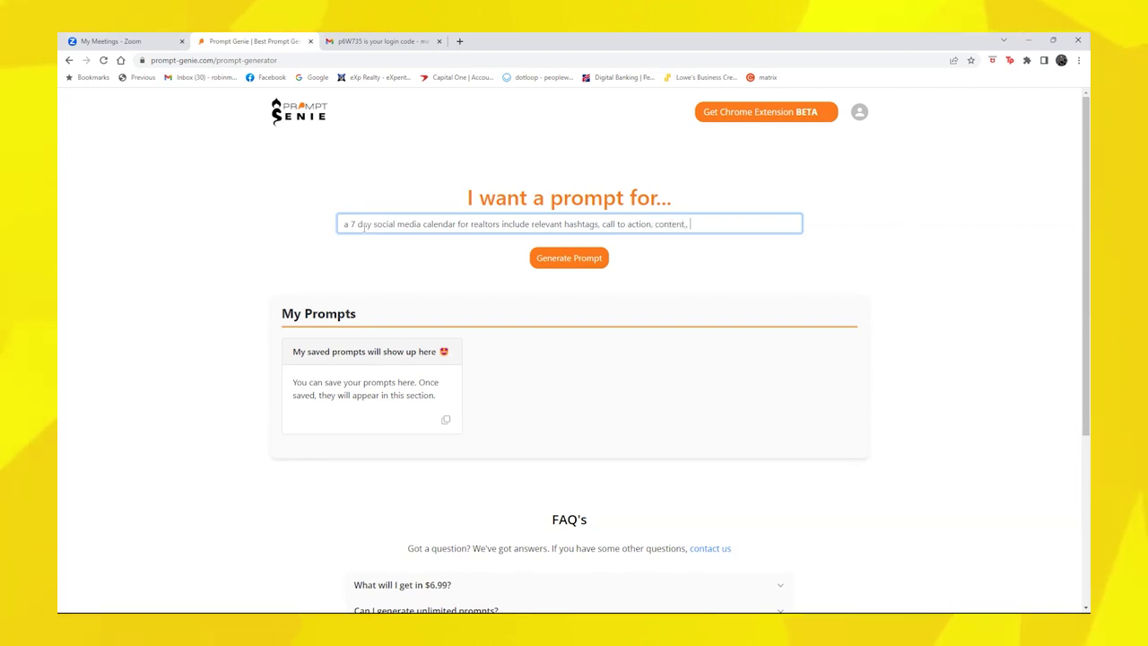
text(ho)
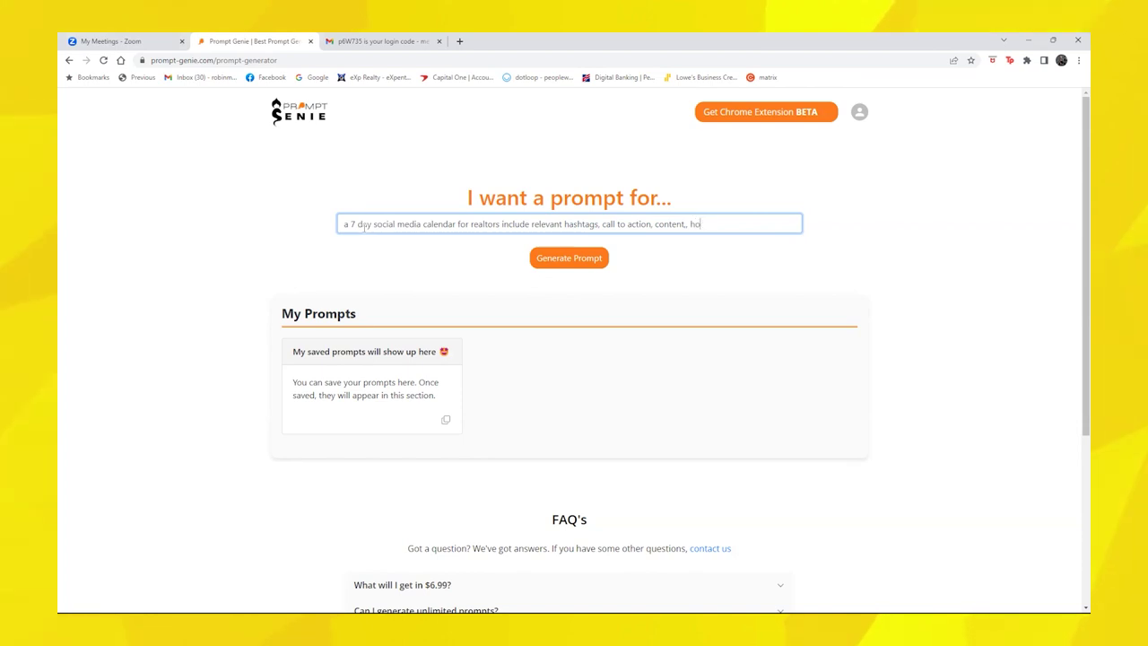
text(hook)
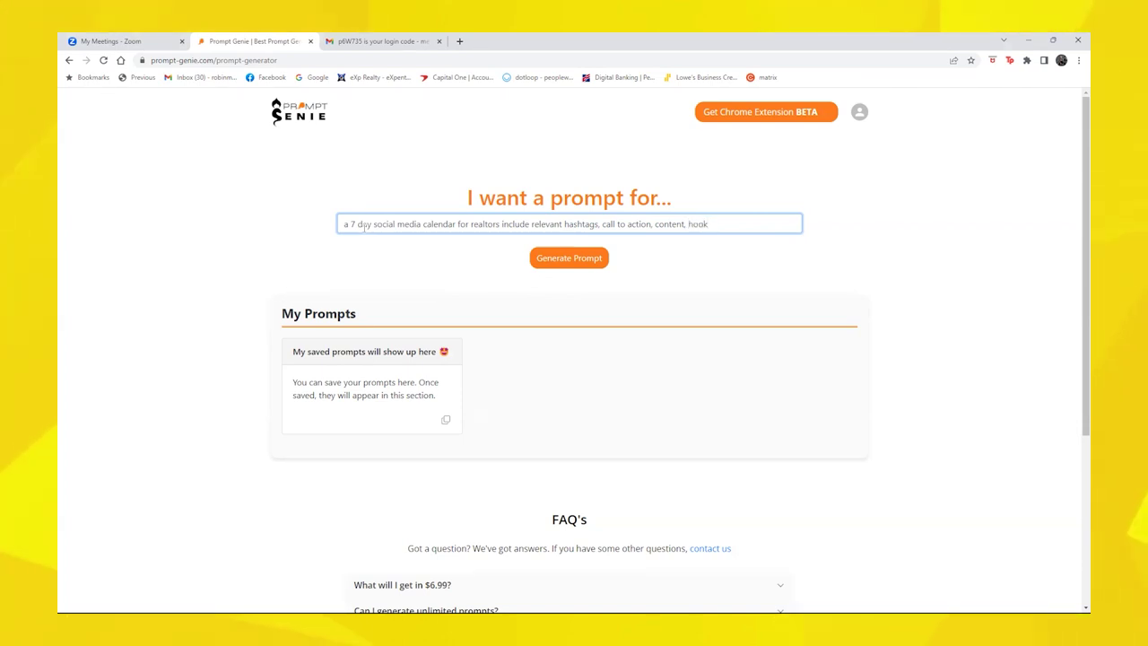
text(,)
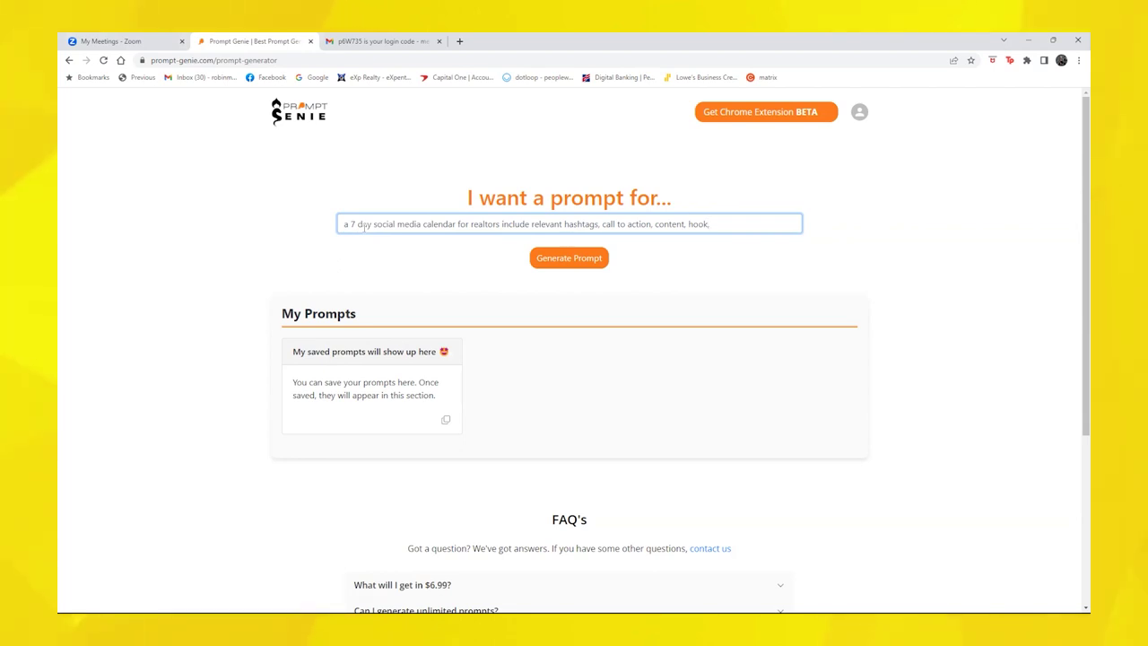
text( use stat)
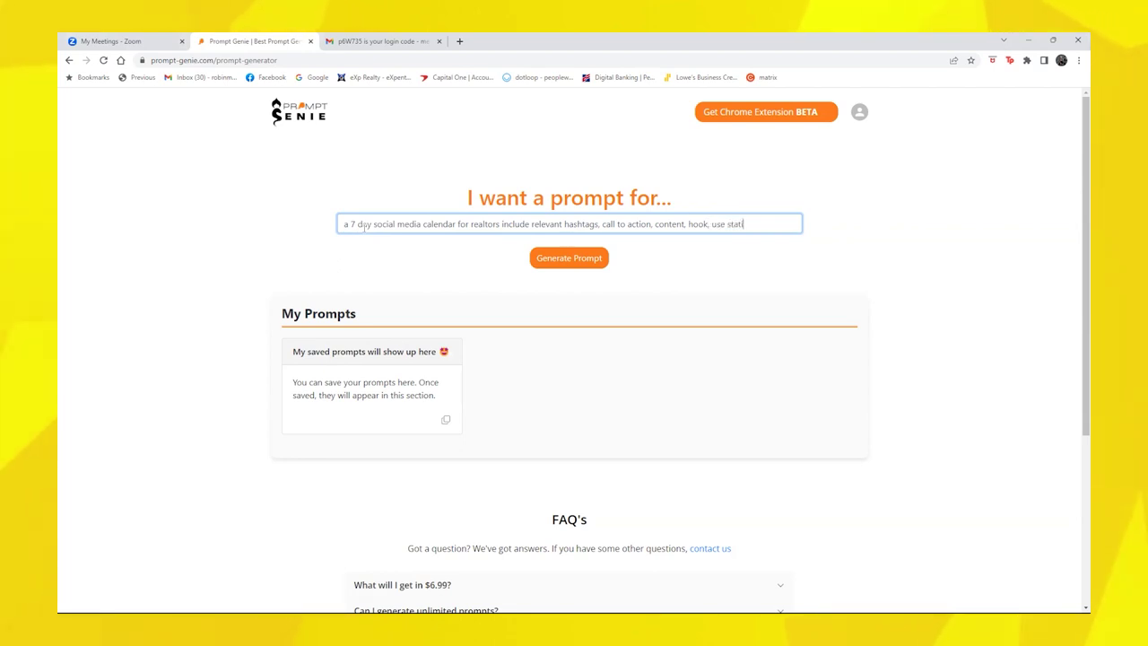
text(istics from nation)
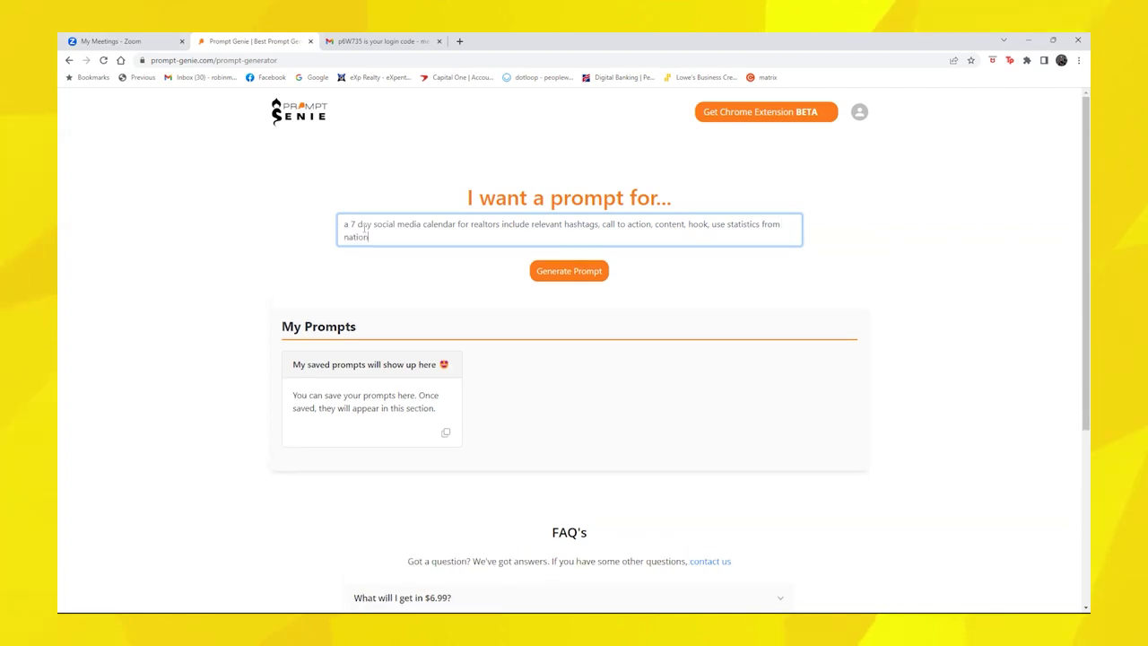
text(al associat)
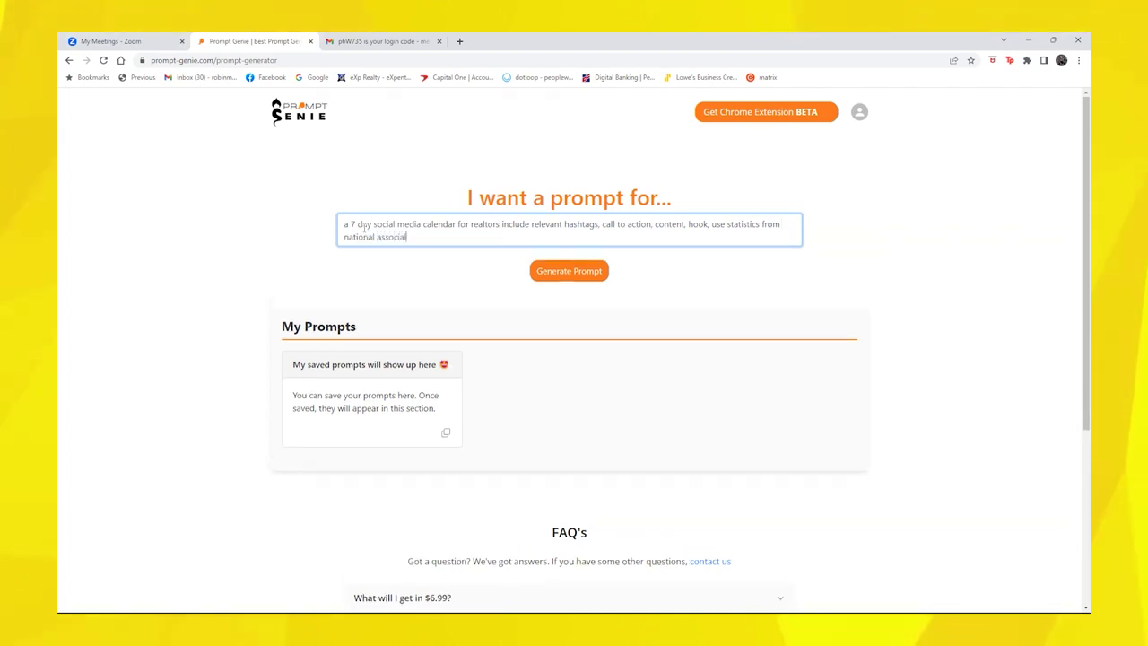
text(ion for realtors, have )
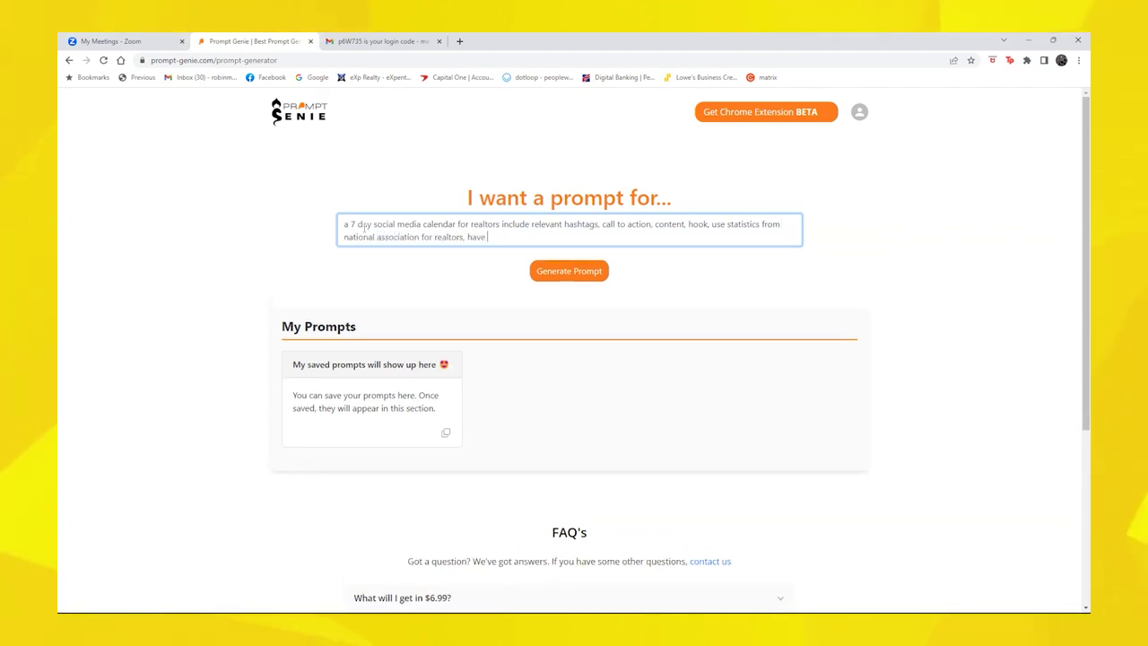
text(it be engaging, e)
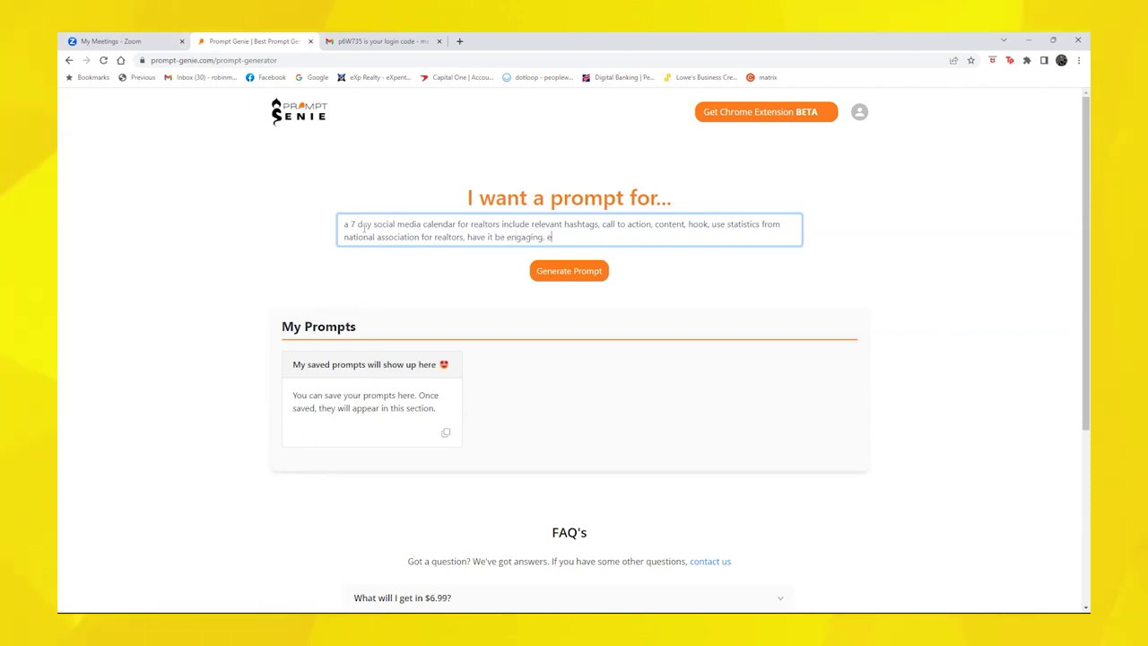
text(courage responses)
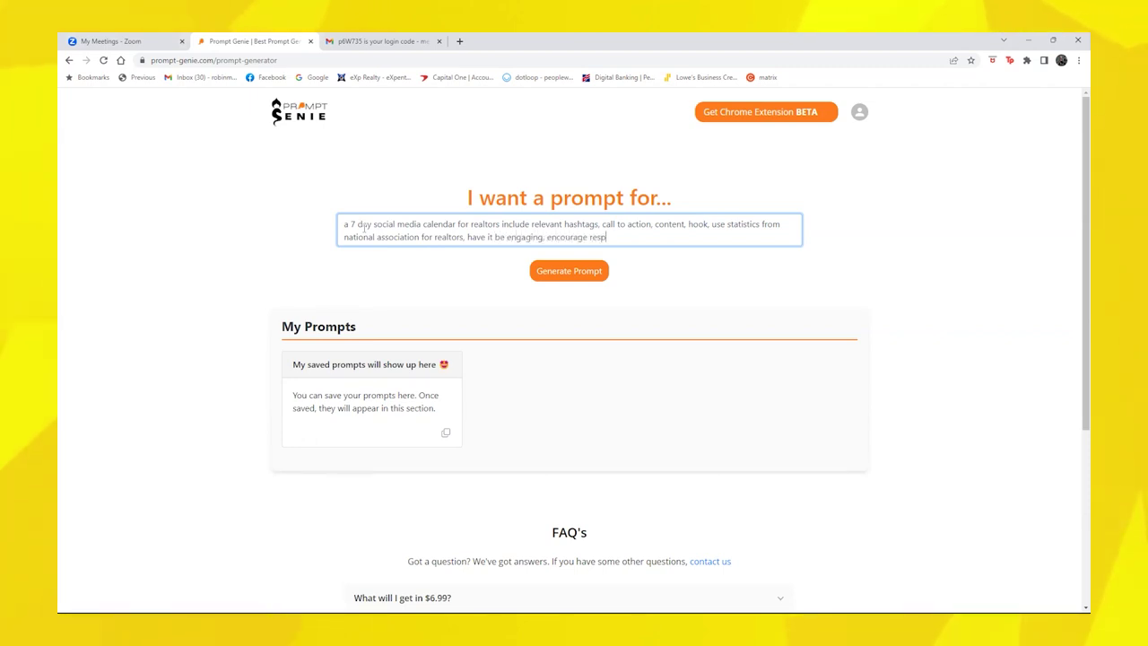
click(503, 224)
text(- to get clients)
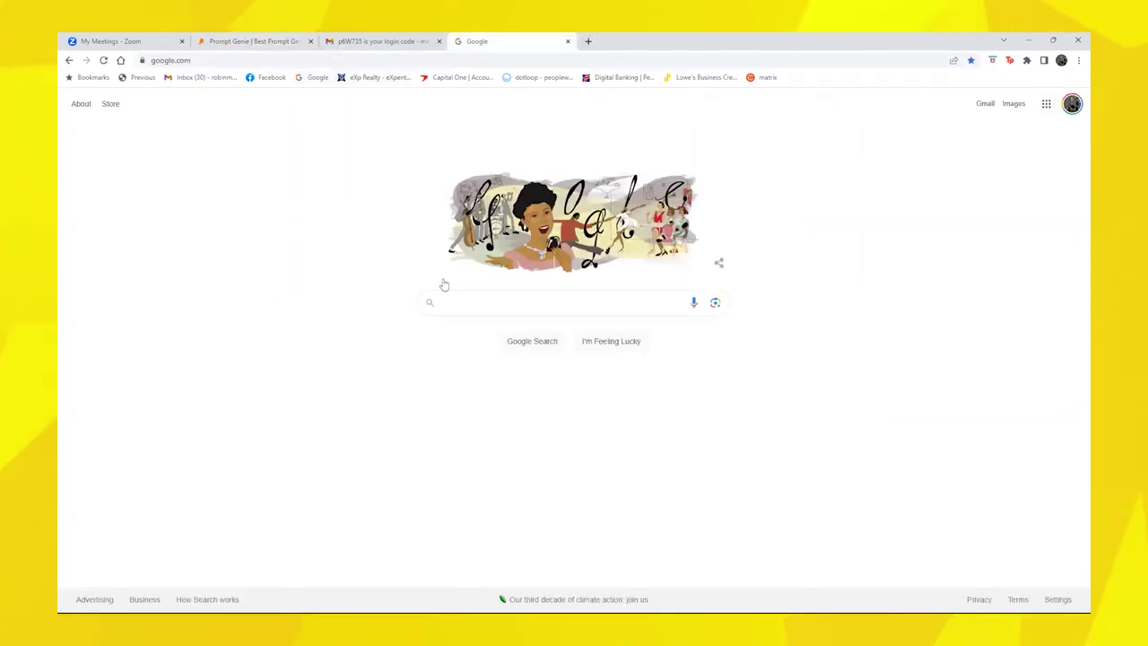
Search Google for 'chat' and choose the 'chat gpt-4 login' suggestion.
click(445, 302)
text(chat)
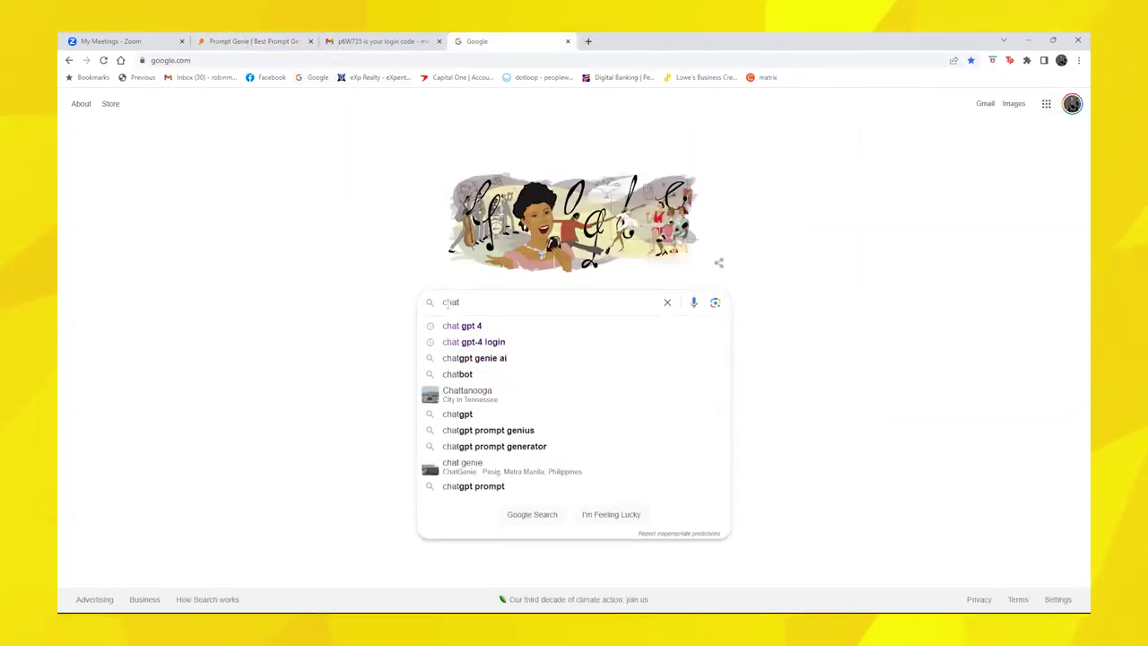
click(467, 342)
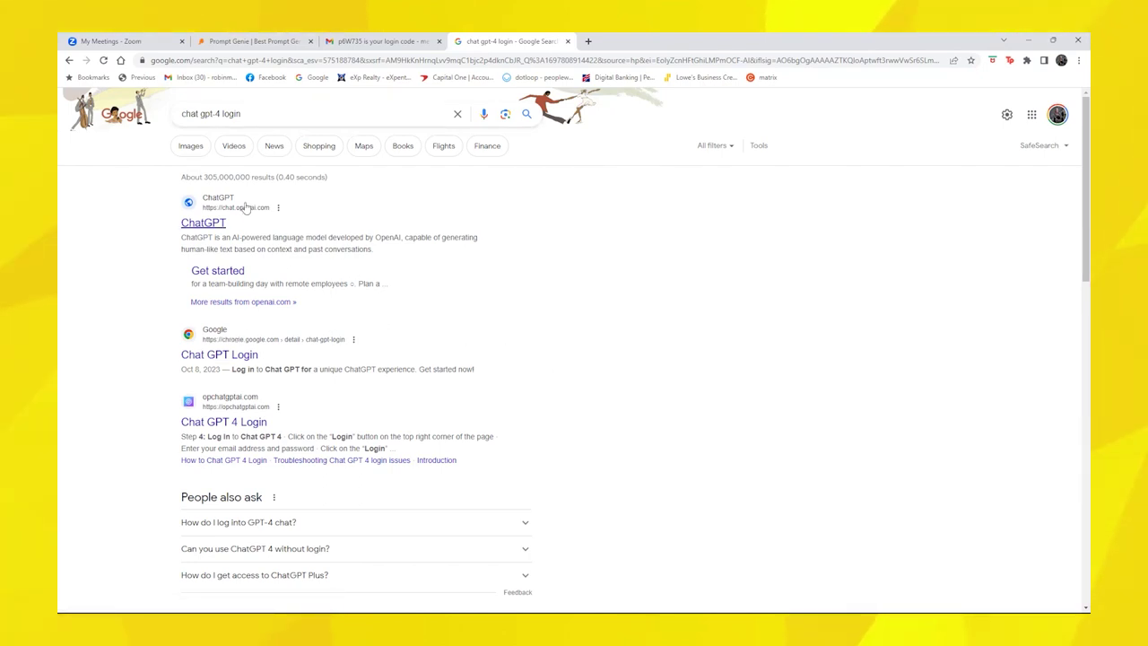
Sign in to ChatGPT with the password, then copy Prompt Genie's generated realtor calendar prompt.
click(210, 222)
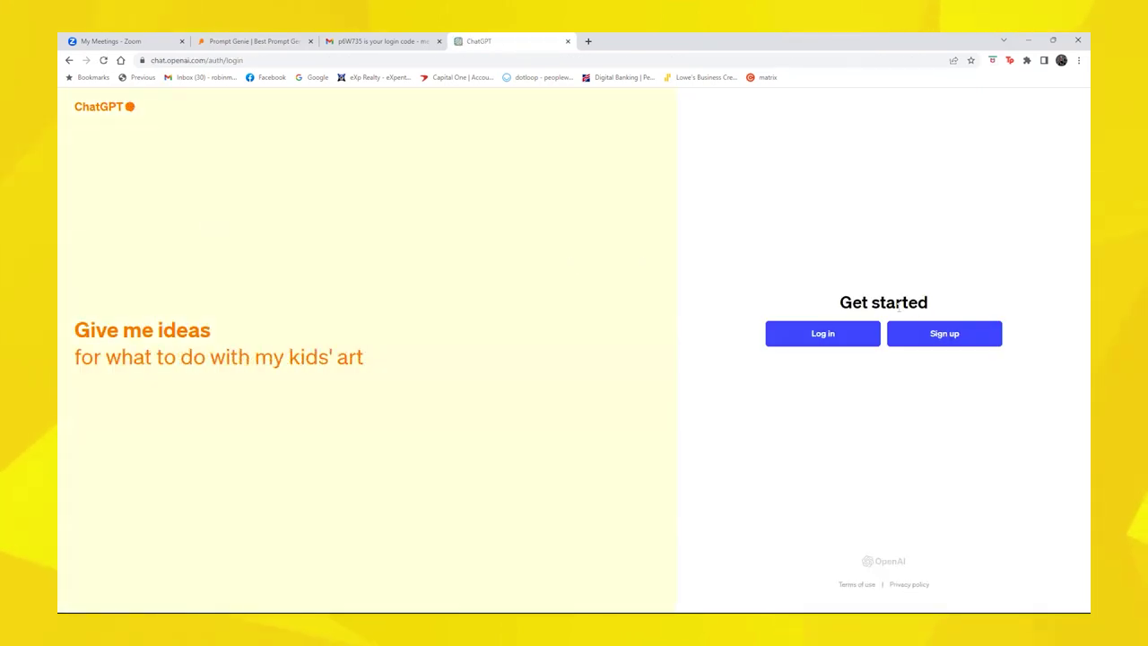
click(830, 333)
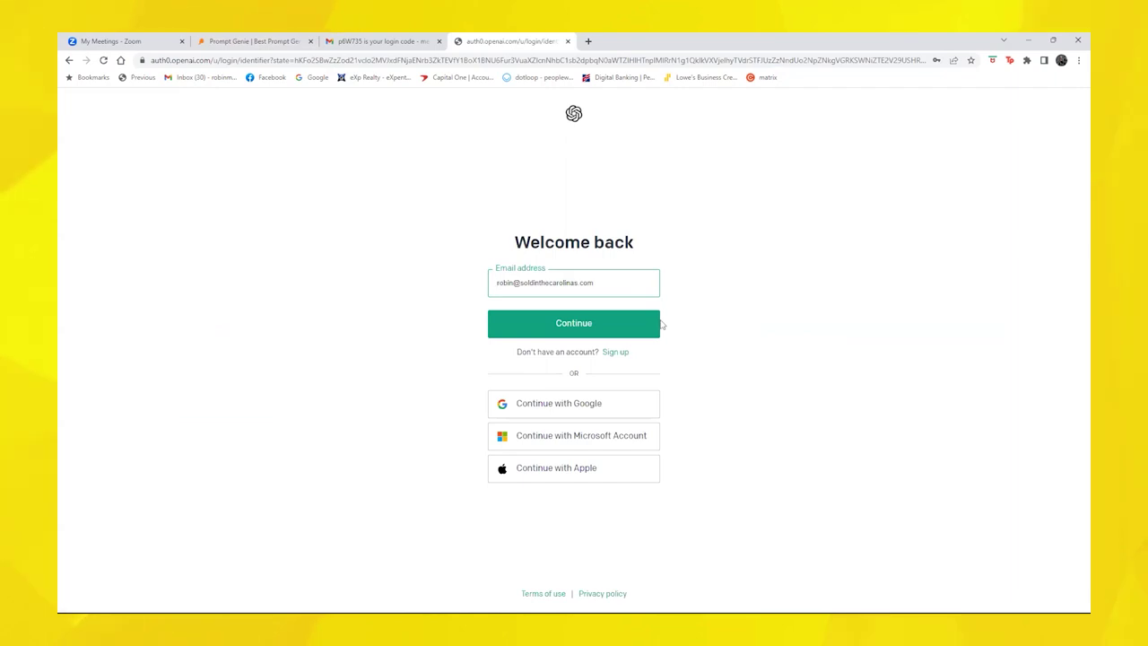
click(569, 325)
text(********)
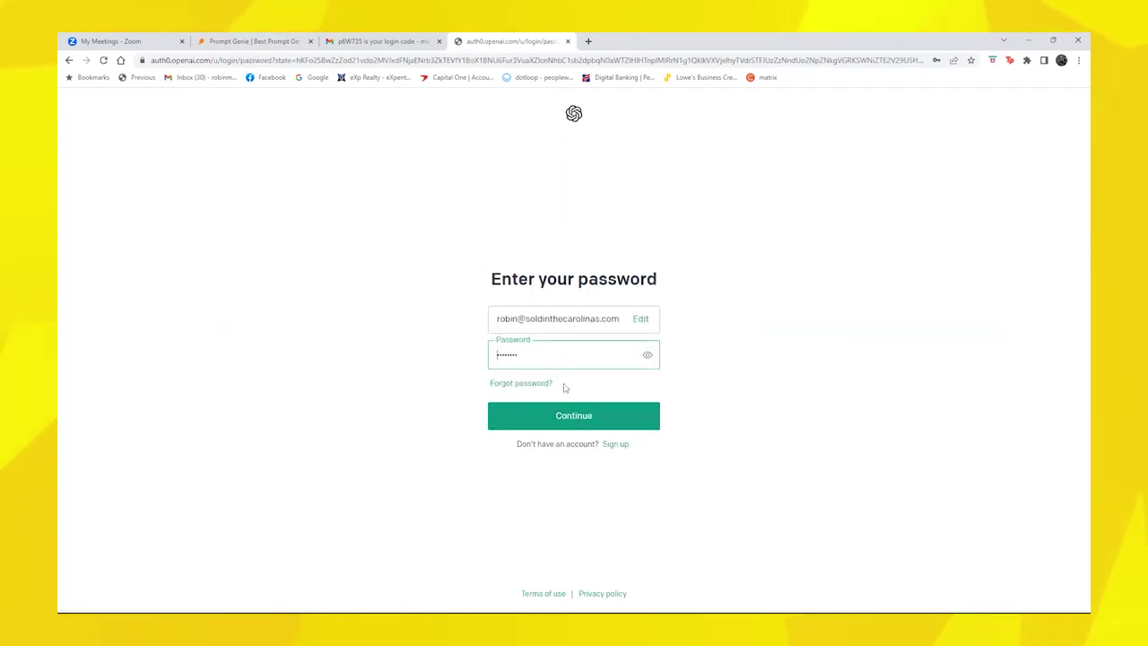
click(568, 420)
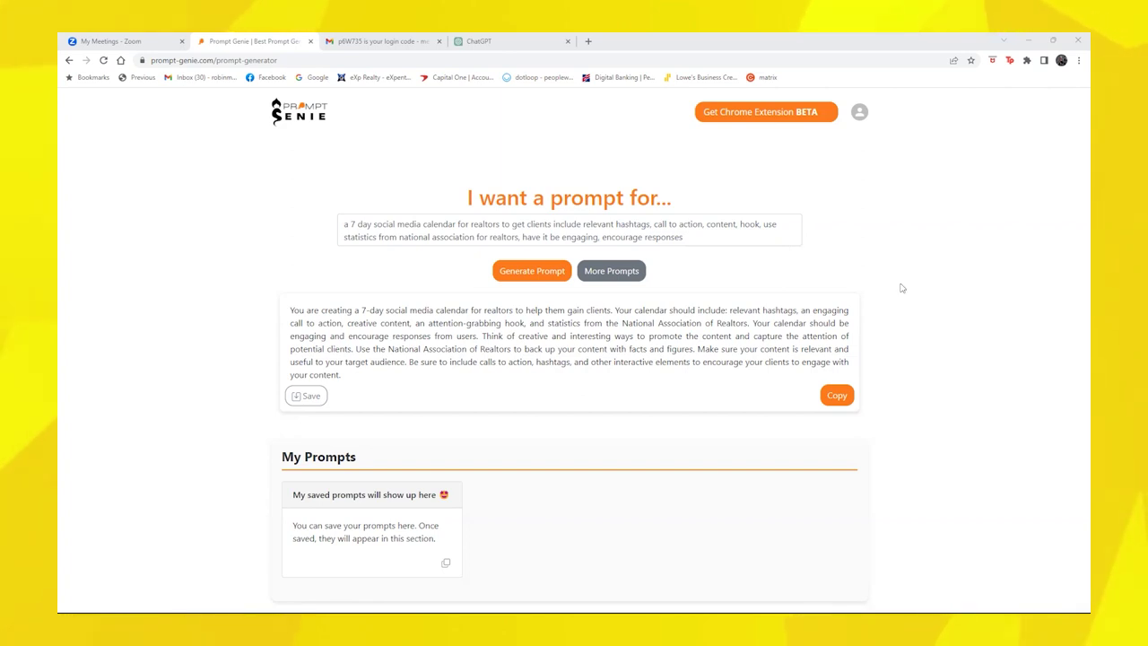
click(836, 395)
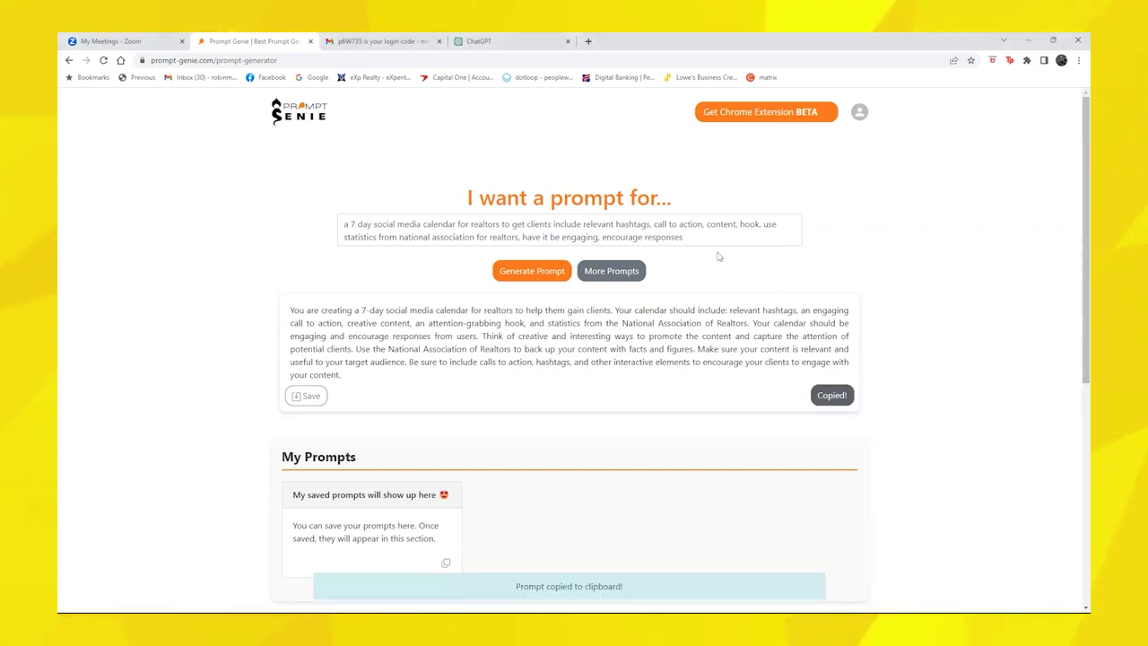
Paste the copied calendar prompt into a GPT-4 chat and send it.
click(507, 42)
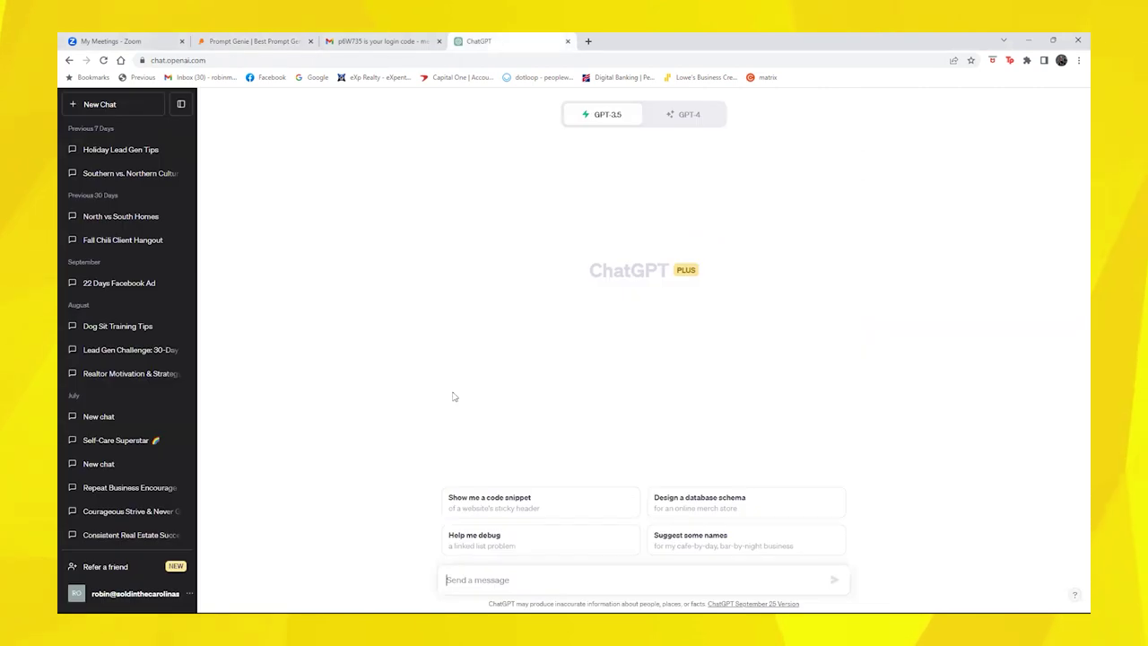
click(682, 118)
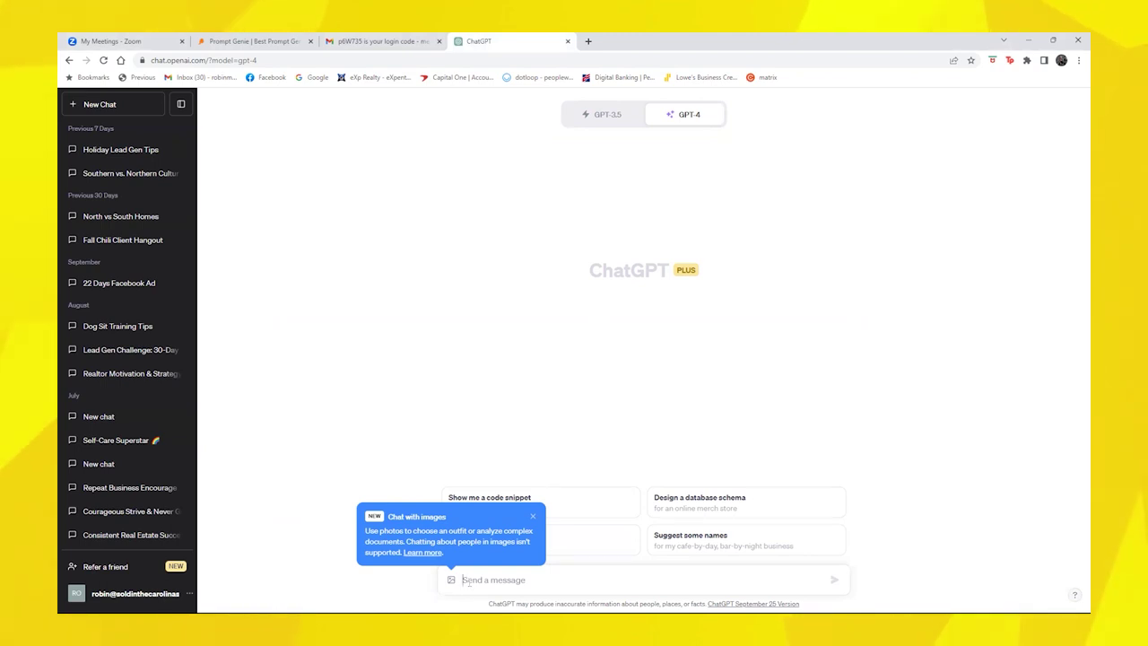
key(ctrl+v)
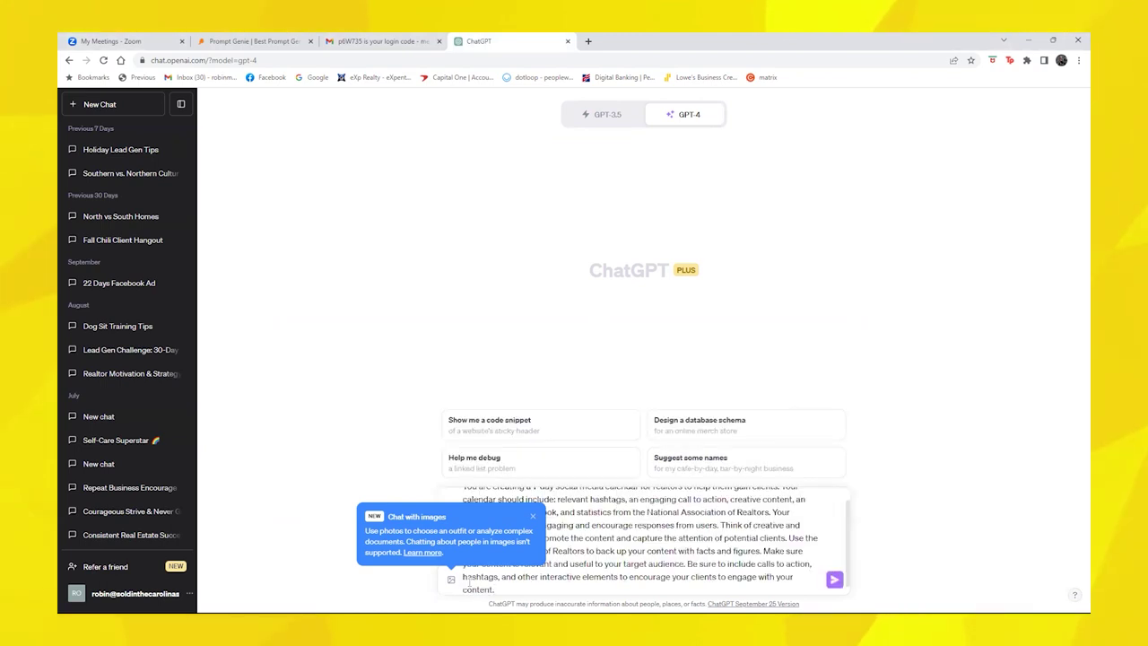
key(Return)
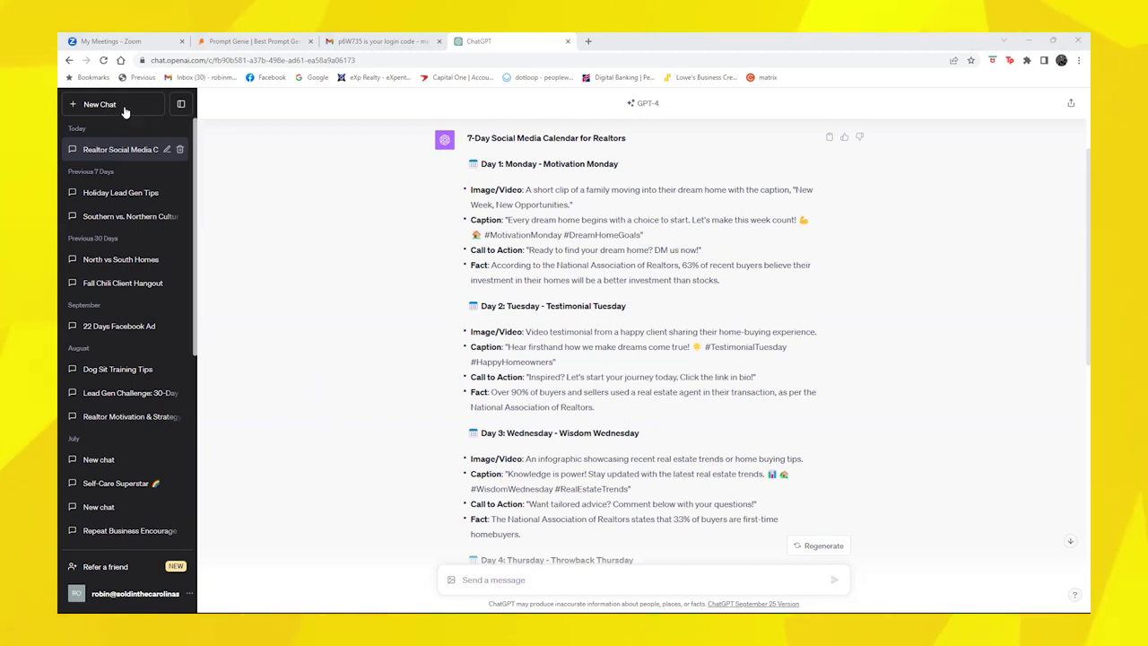
Start a new chat and resubmit the three-image hook prompt to regenerate ChatGPT's answer.
click(158, 104)
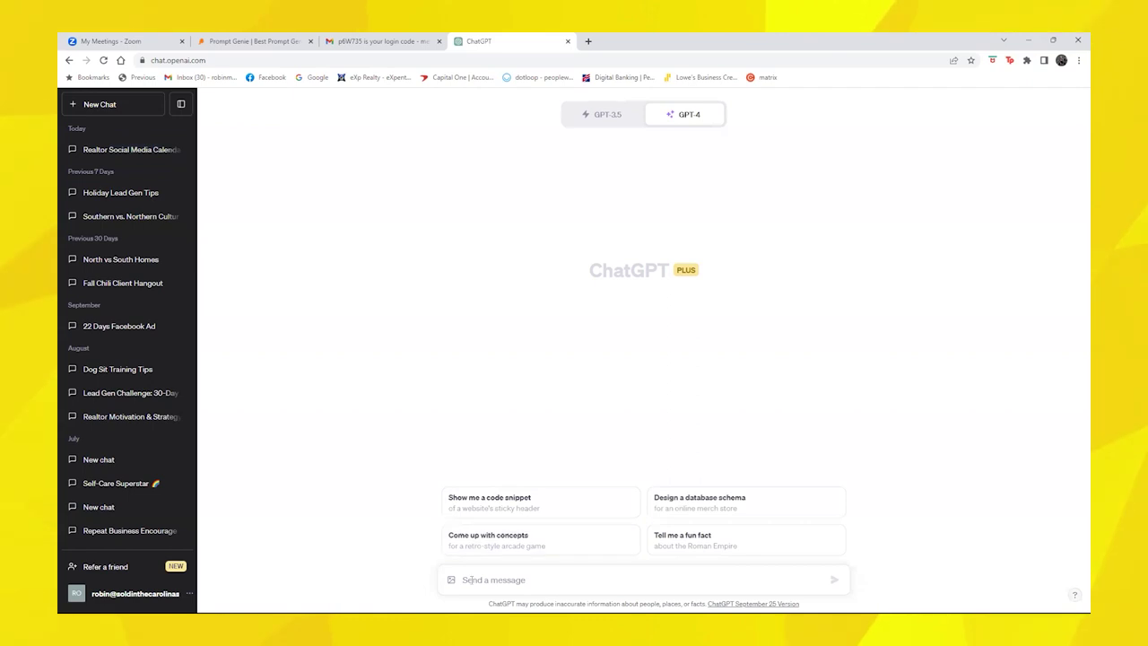
click(251, 40)
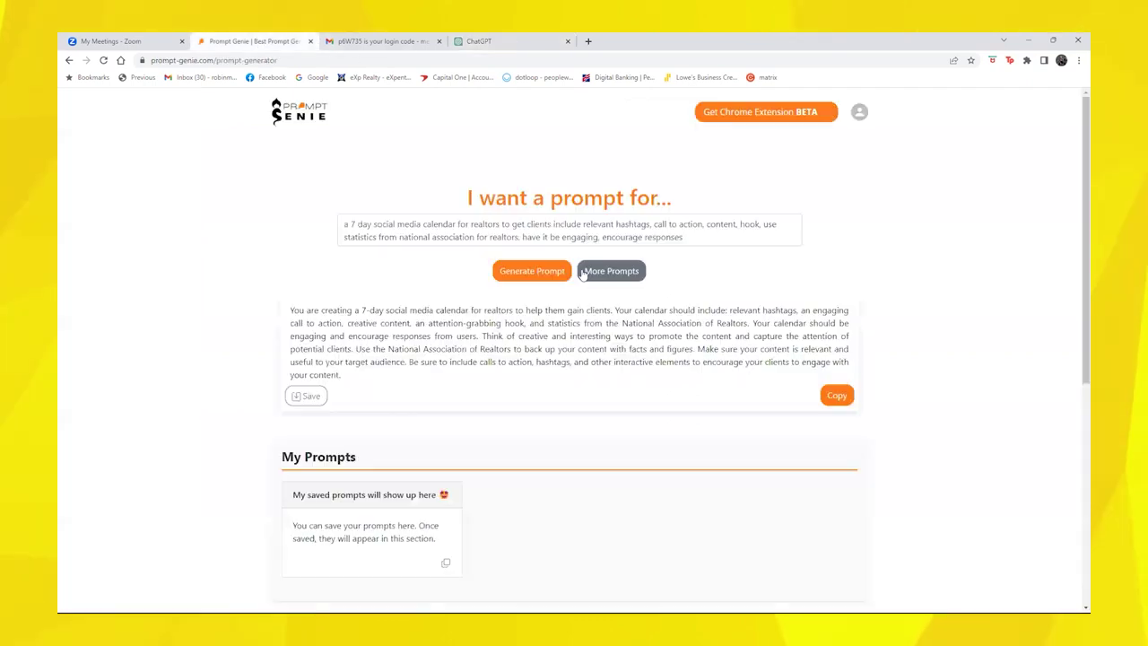
click(526, 43)
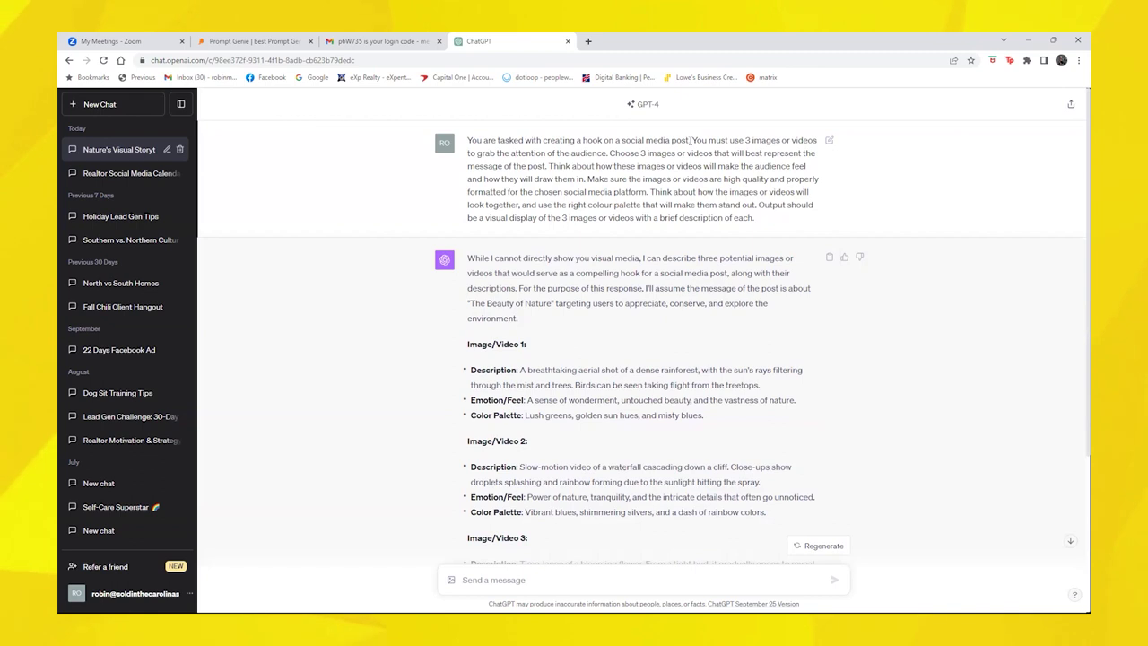
click(829, 140)
click(610, 244)
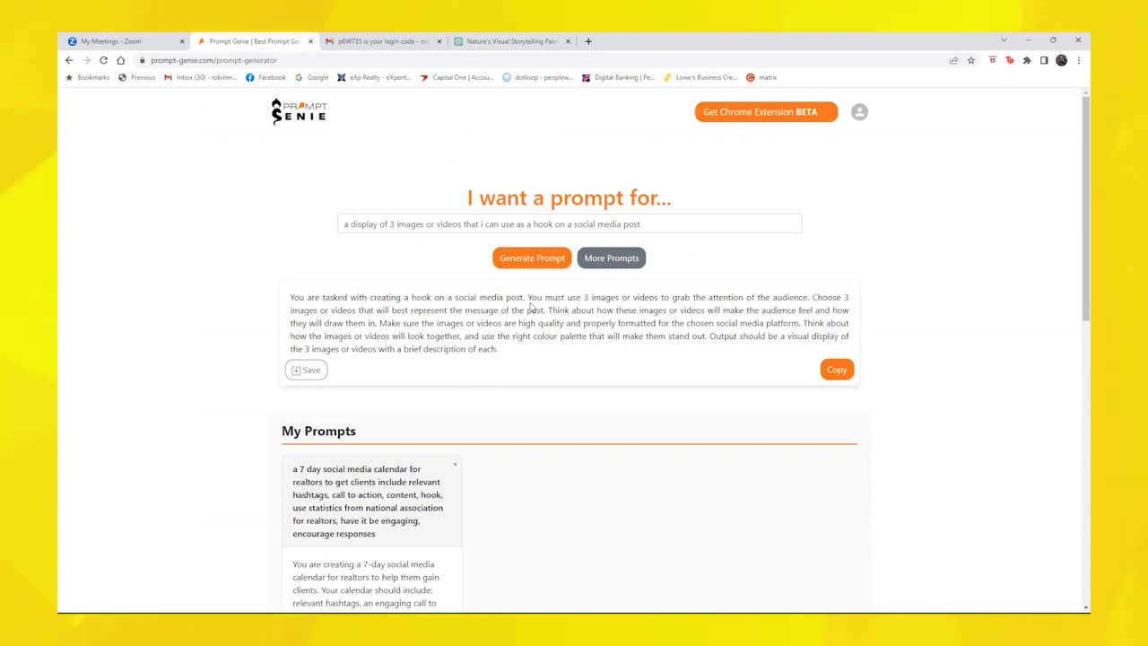
scroll(531, 305, down, 5)
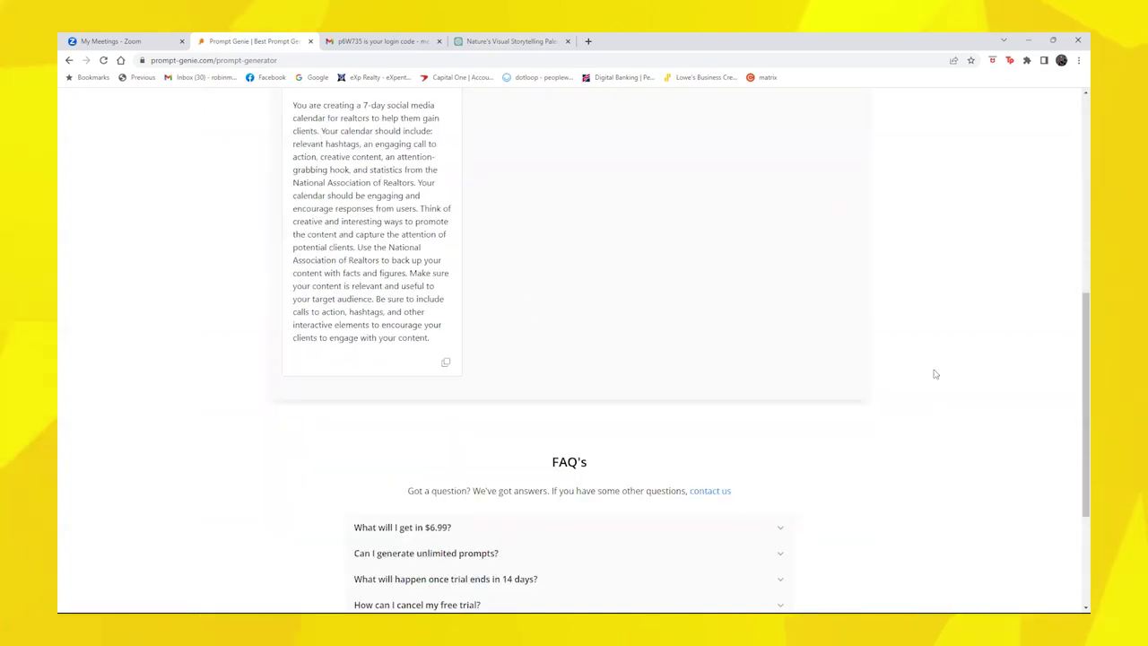
scroll(591, 410, up, 5)
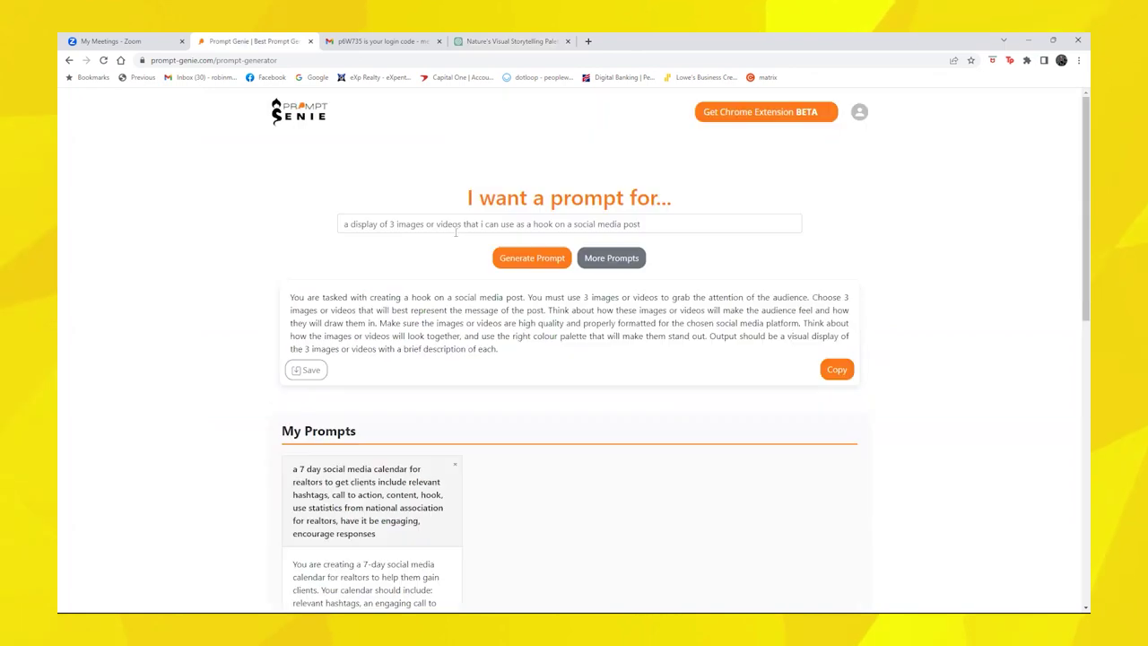
Add '. reference specific sites to find the images' to the hook request, regenerate, and copy the prompt.
click(644, 224)
text(for realtors)
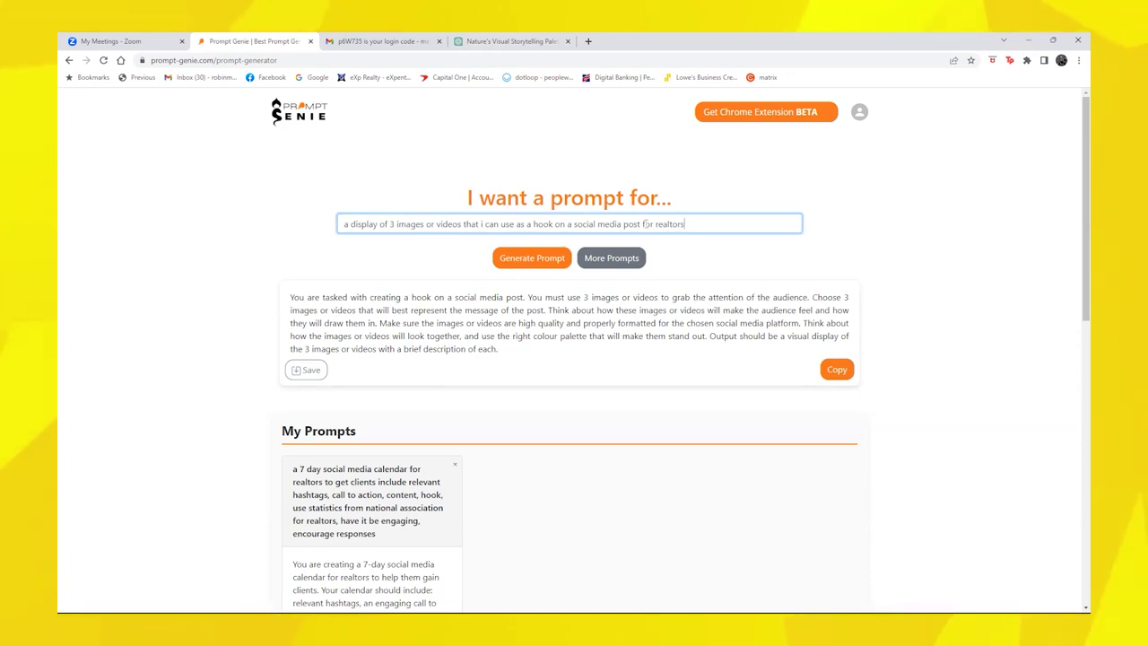
text(. reference specific sites and)
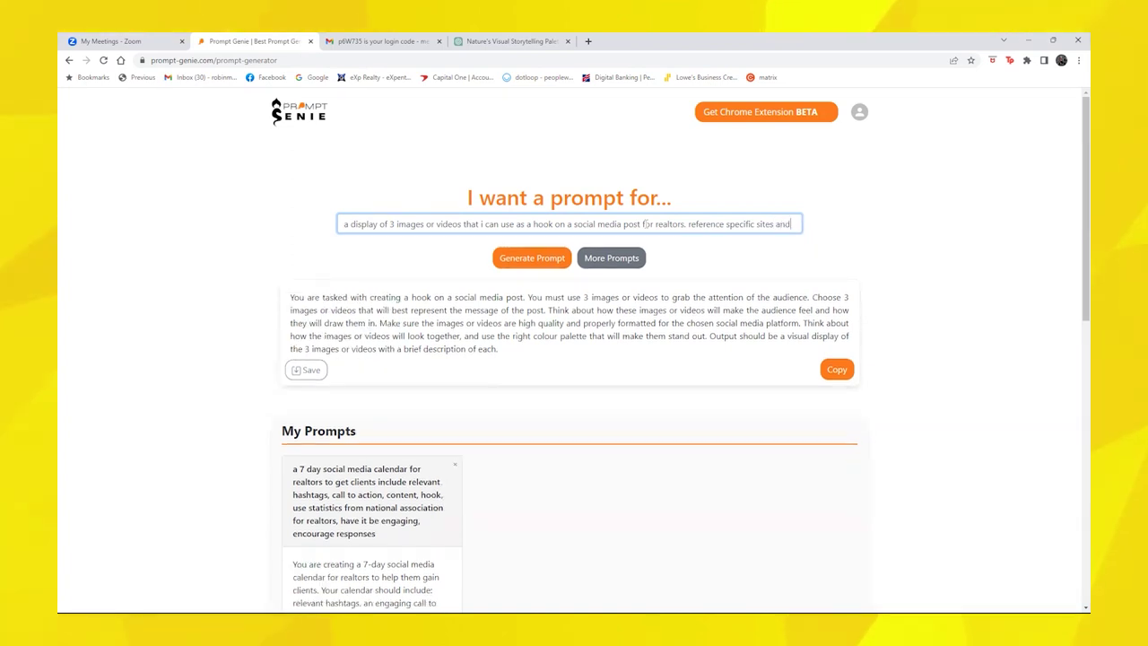
key(BackSpace)
key(BackSpace)
key(BackSpace)
text(to find the images)
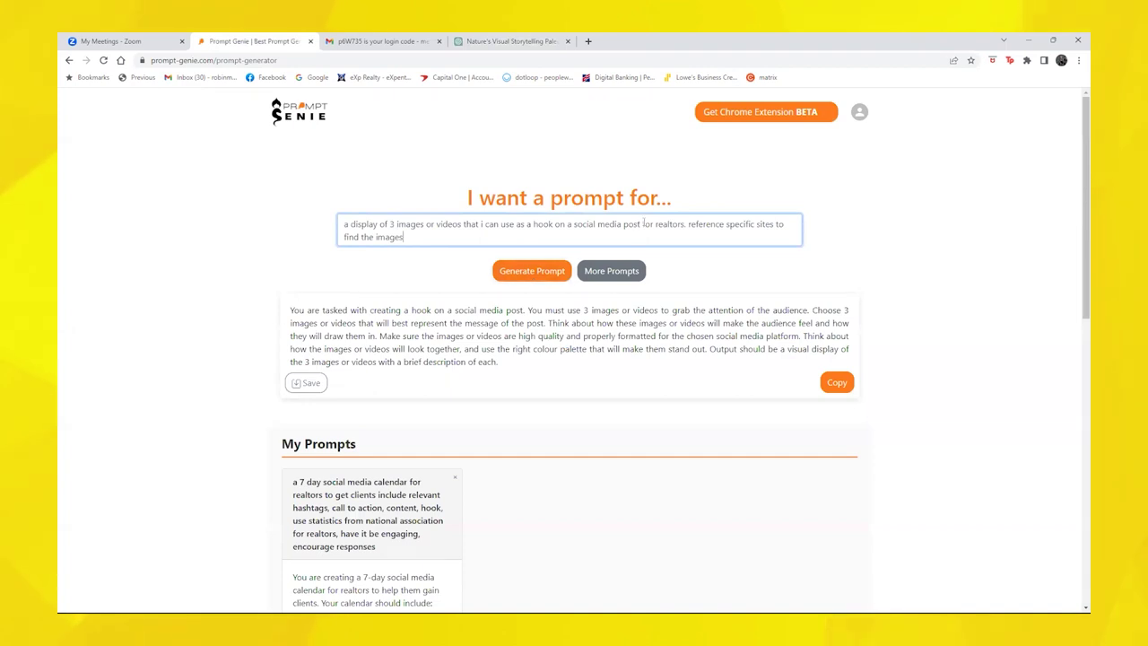
click(541, 276)
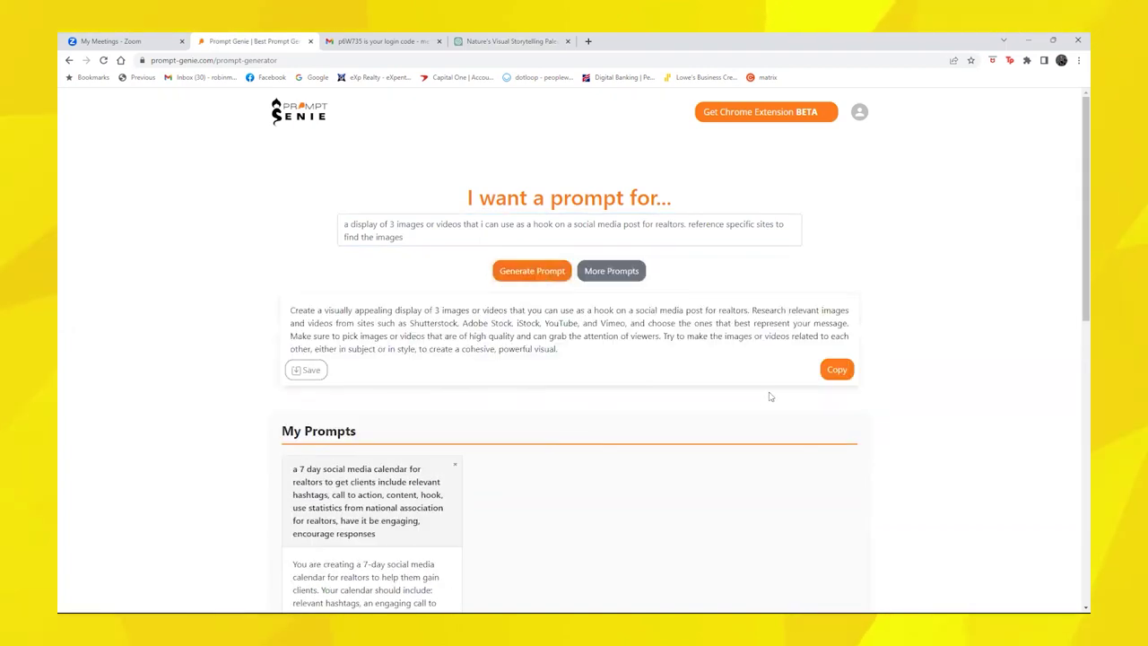
click(837, 371)
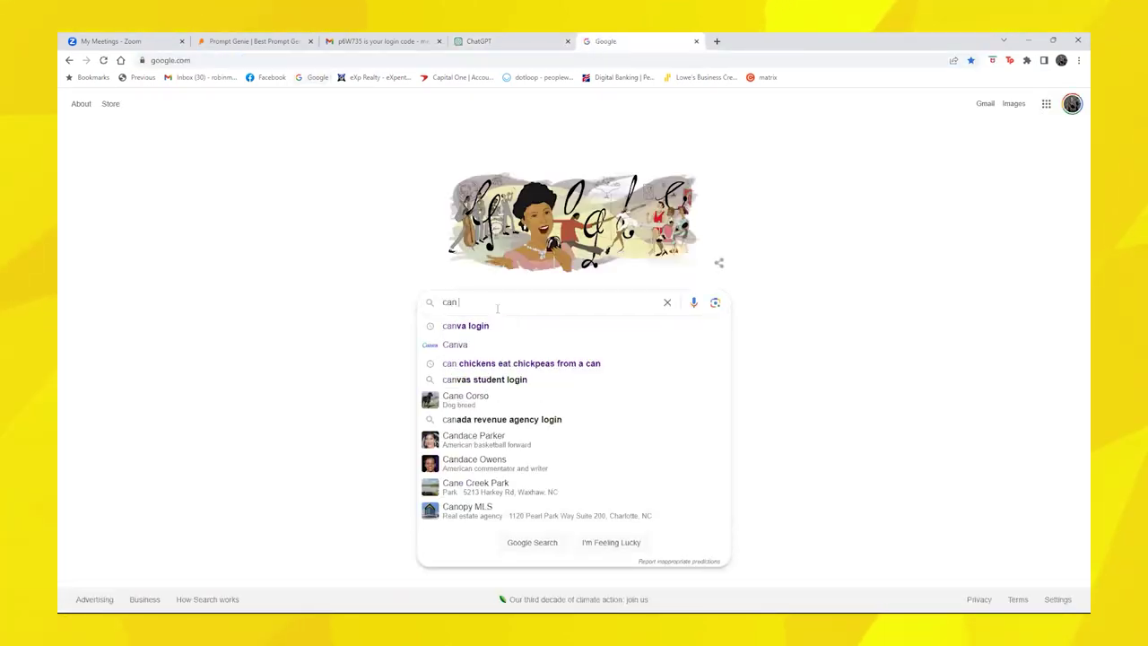
Search Google for 'canva' and open the Canva website.
text(a)
key(BackSpace)
key(BackSpace)
text(va login)
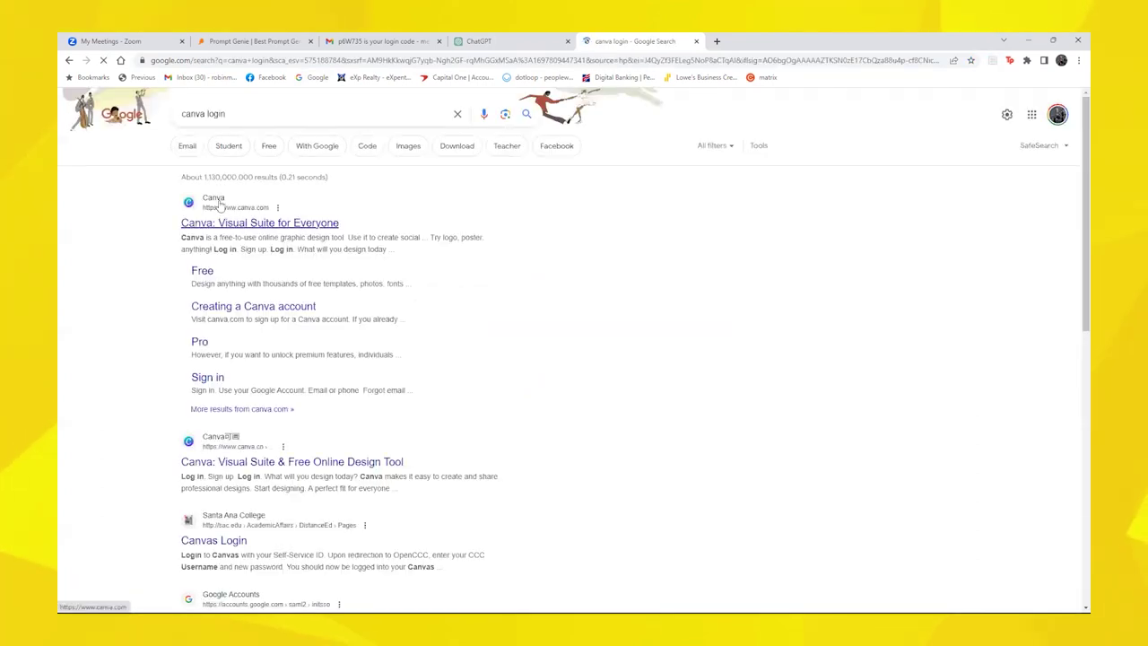
click(215, 226)
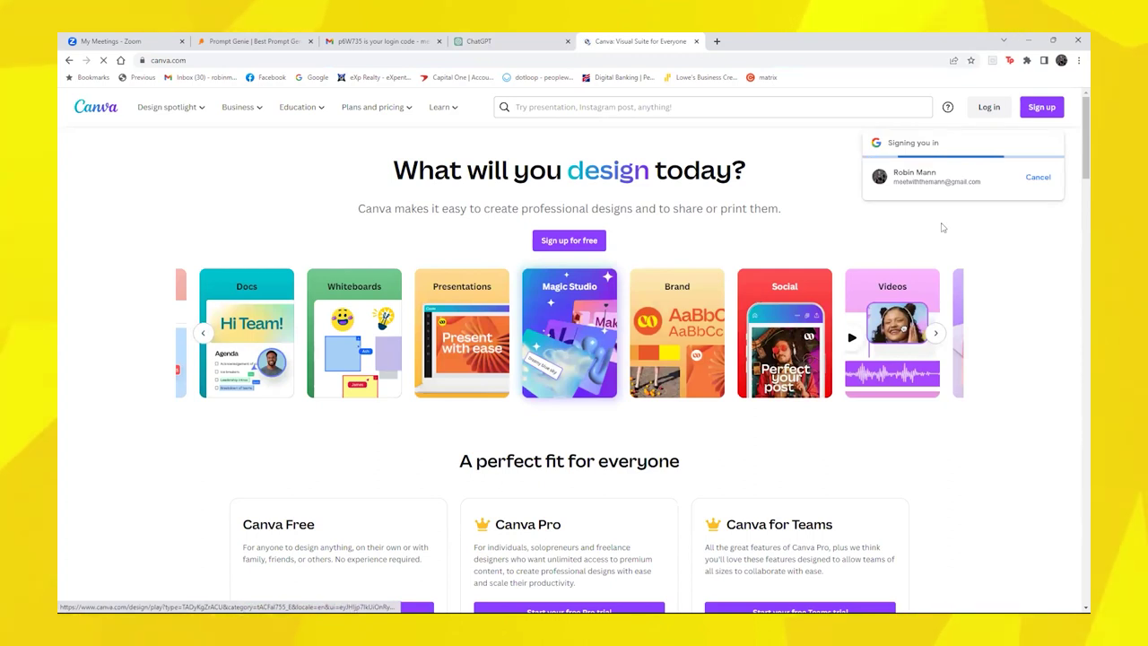
Log in to Canva with a Google account and dismiss the Magic Studio promo.
click(991, 107)
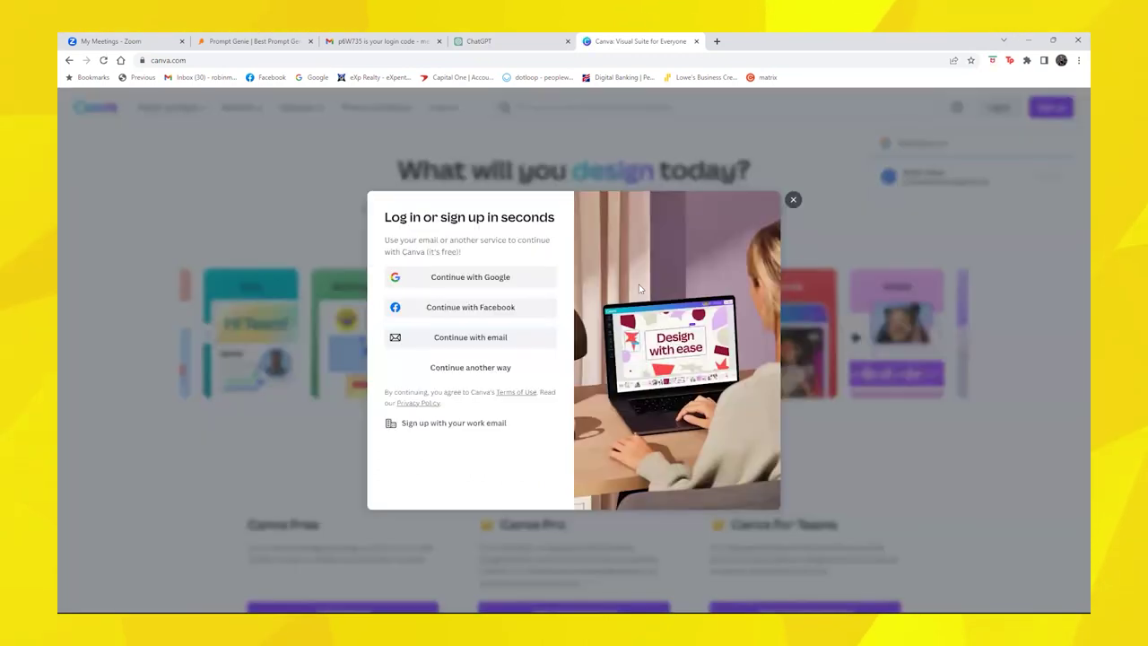
click(470, 277)
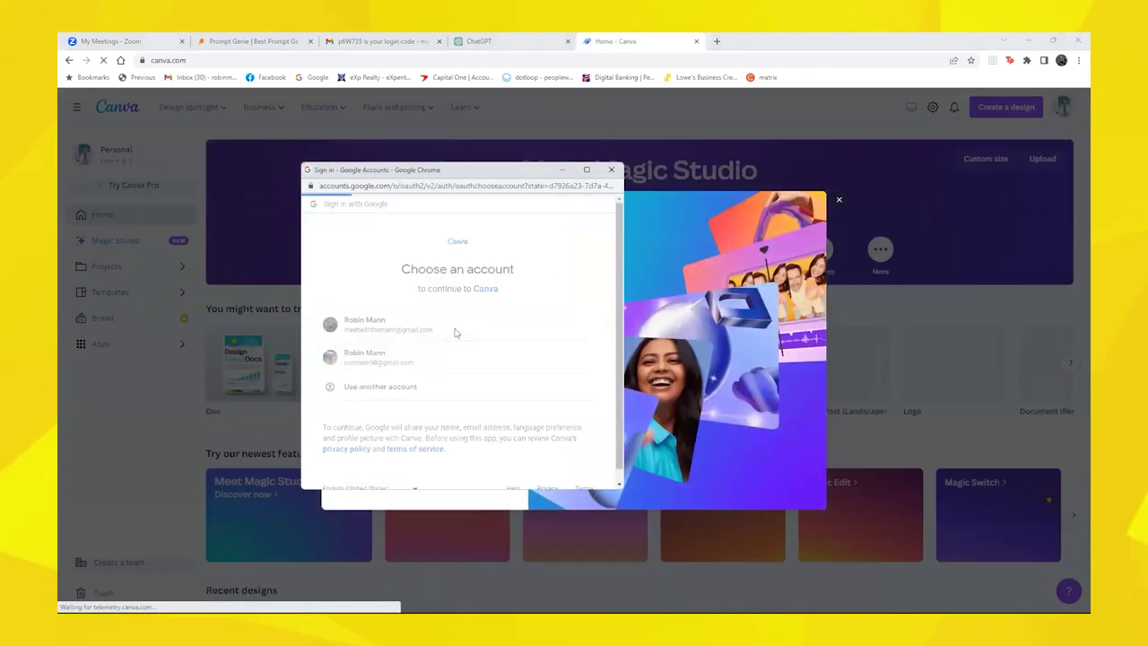
click(455, 332)
click(840, 200)
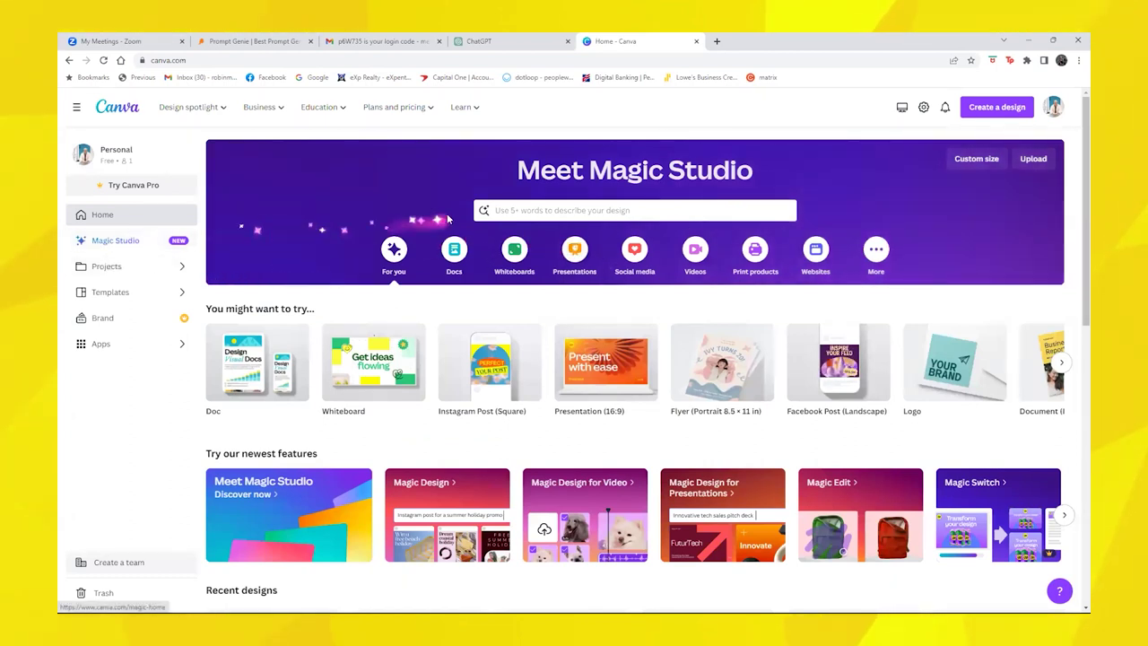
Replace the pasted Magic Studio query with 'create a instagram post with photo showcasing why people should real estate now'.
click(503, 210)
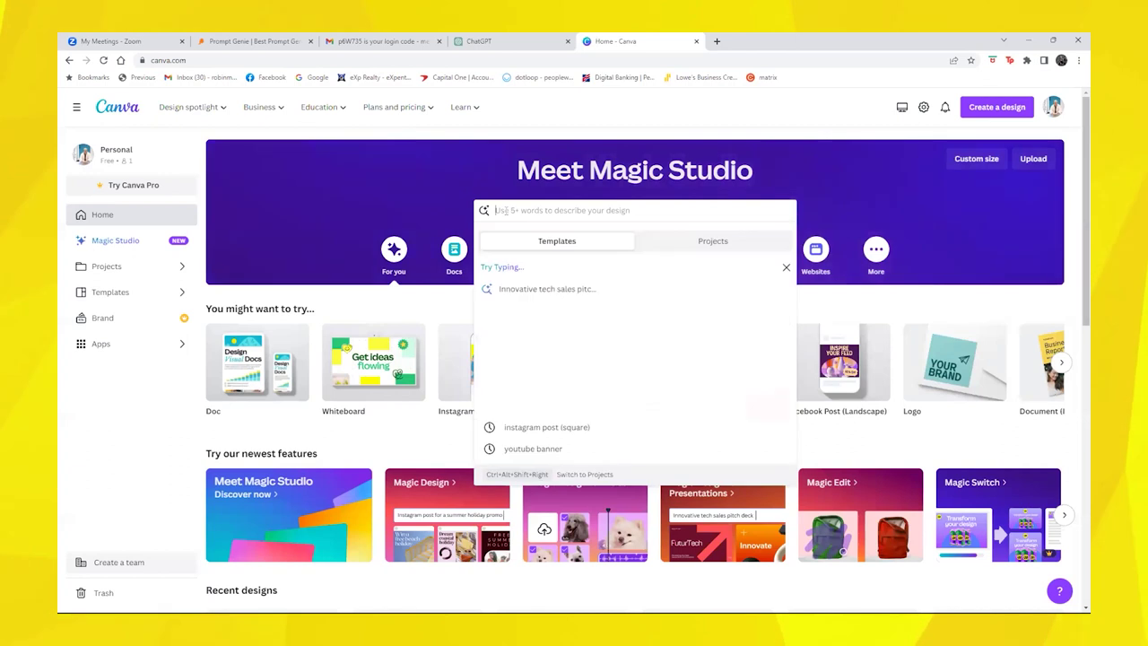
key(ctrl+v)
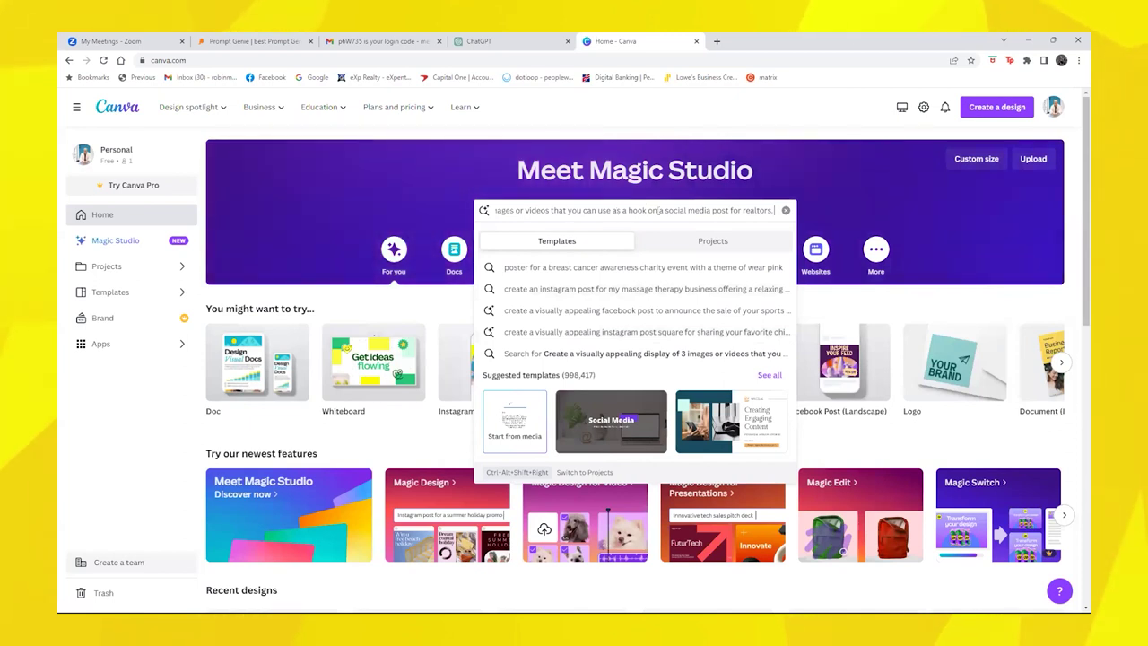
double_click(661, 209)
key(BackSpace)
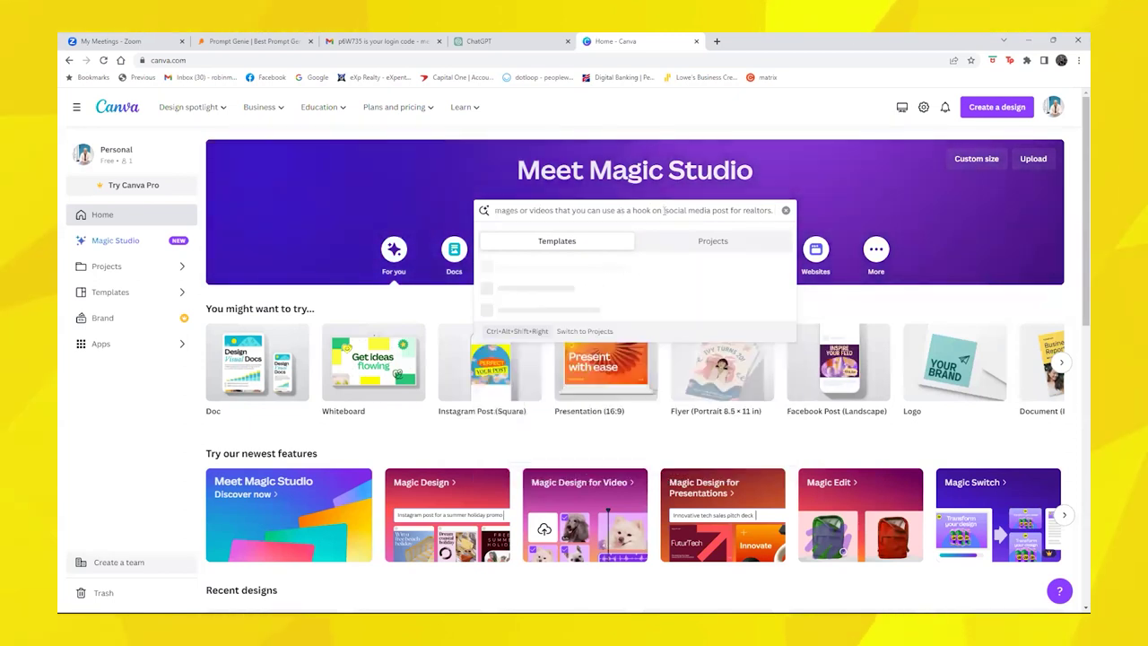
key(ctrl+a)
text(create a)
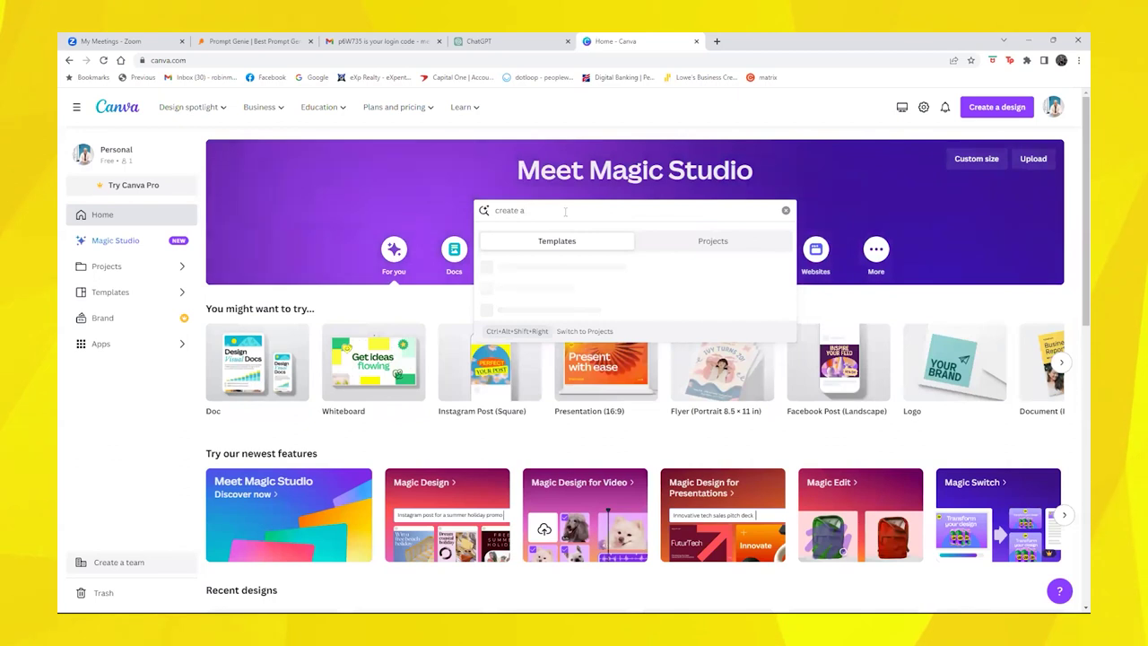
text( instag)
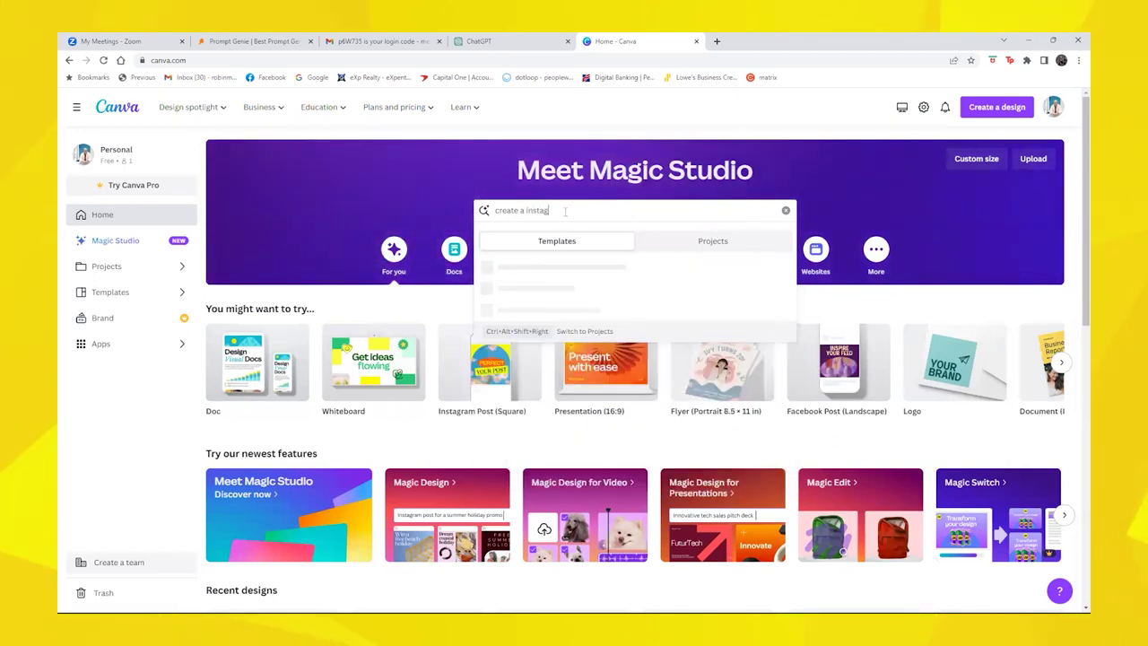
text(ram post)
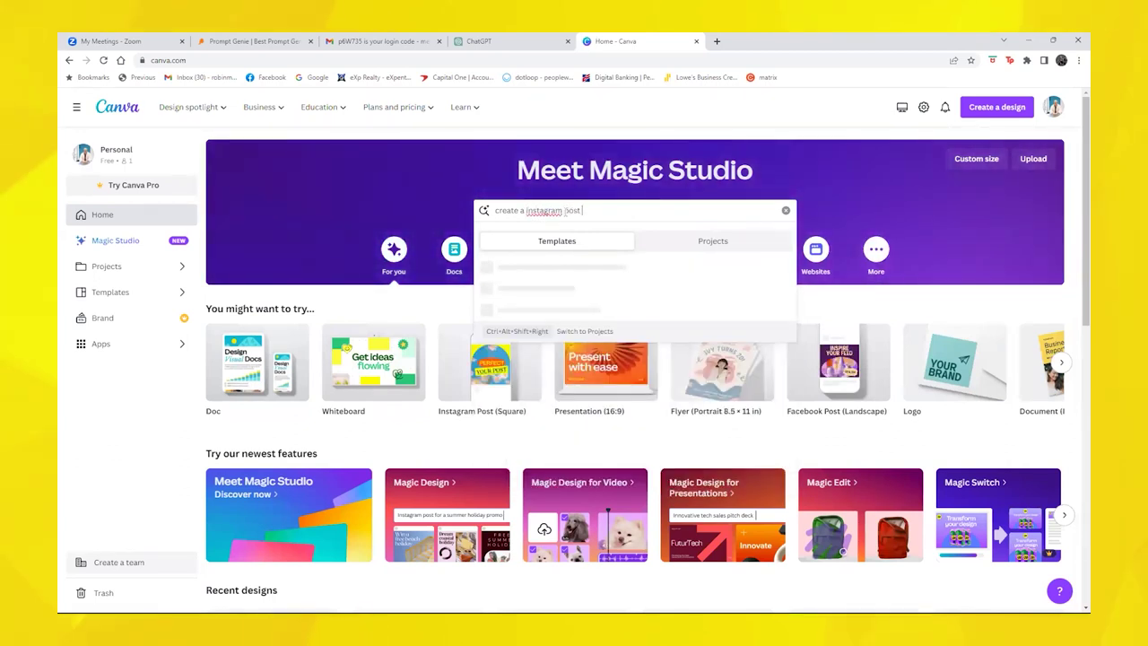
text( with photo s)
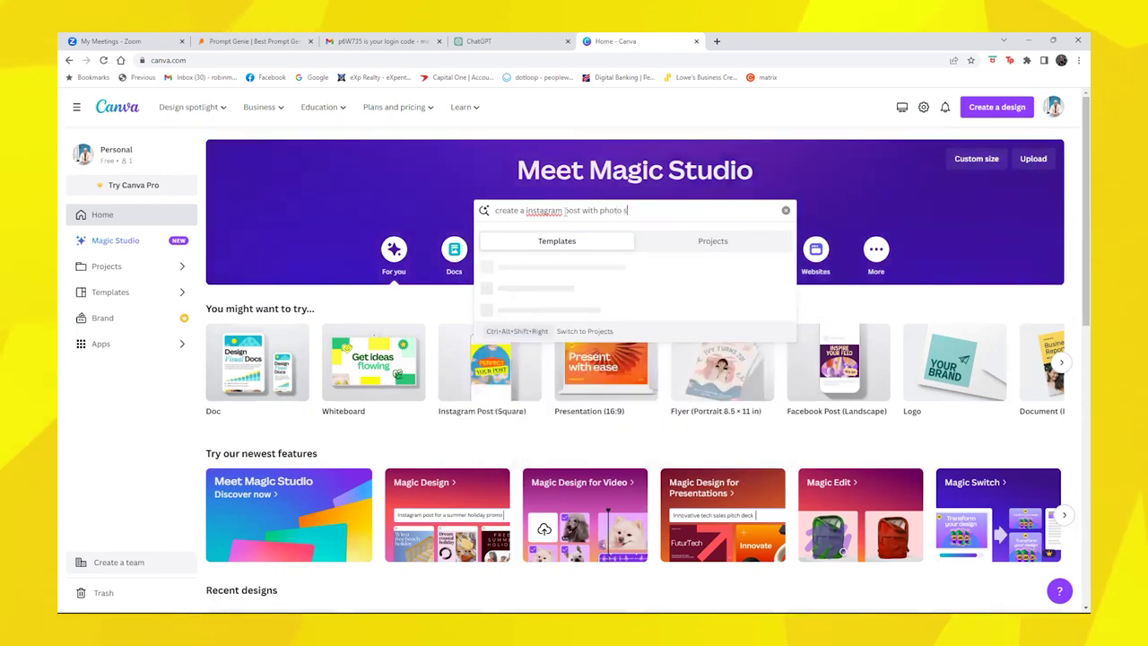
text(howcasing why)
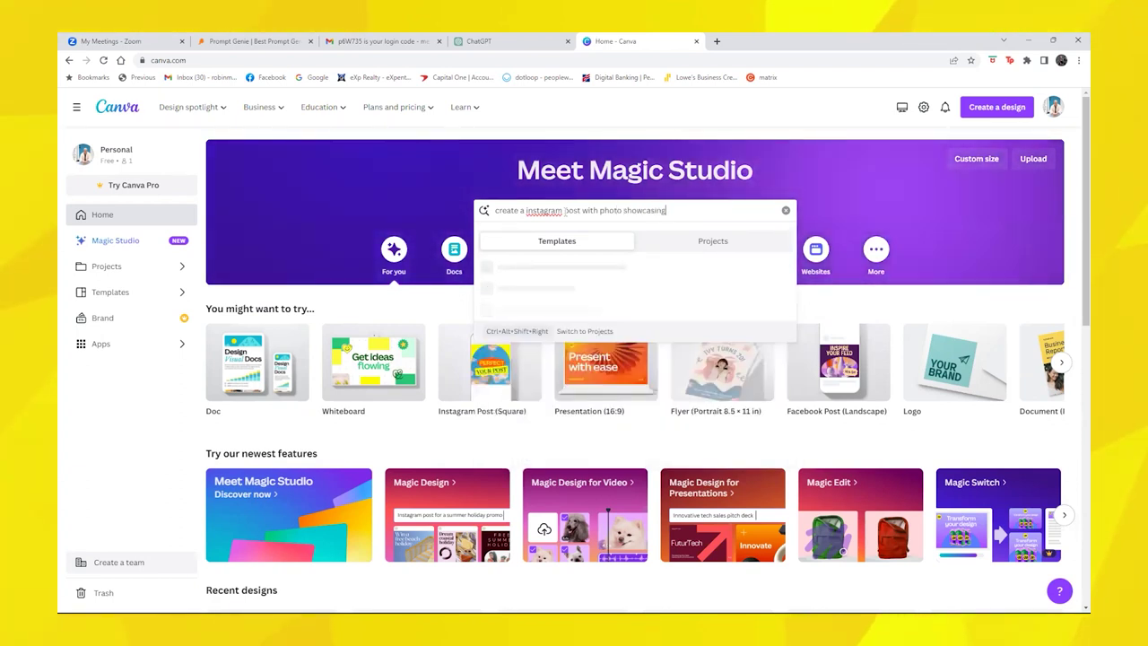
text( you sho)
key(BackSpace)
key(BackSpace)
key(BackSpace)
text(peop)
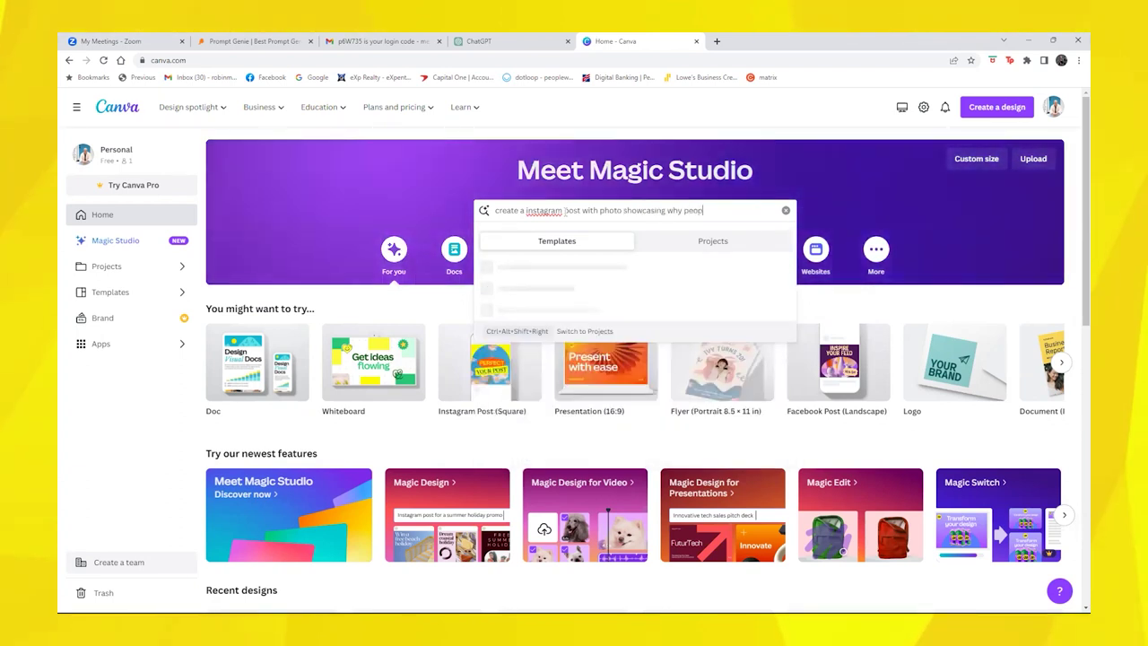
text(le should buy)
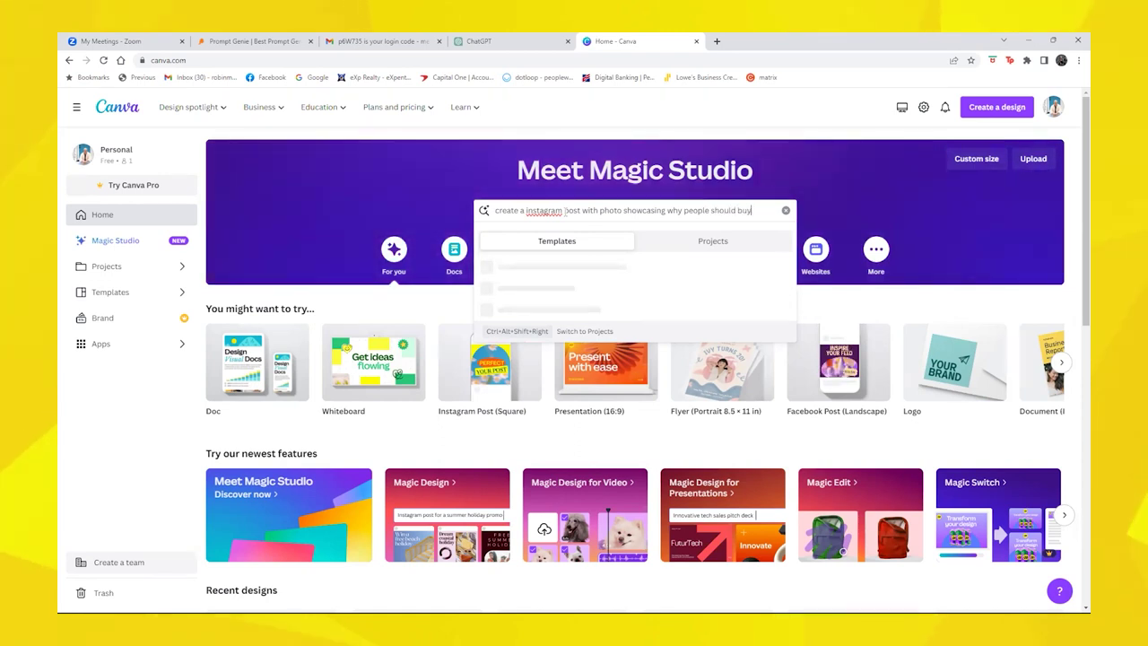
text(real estate now)
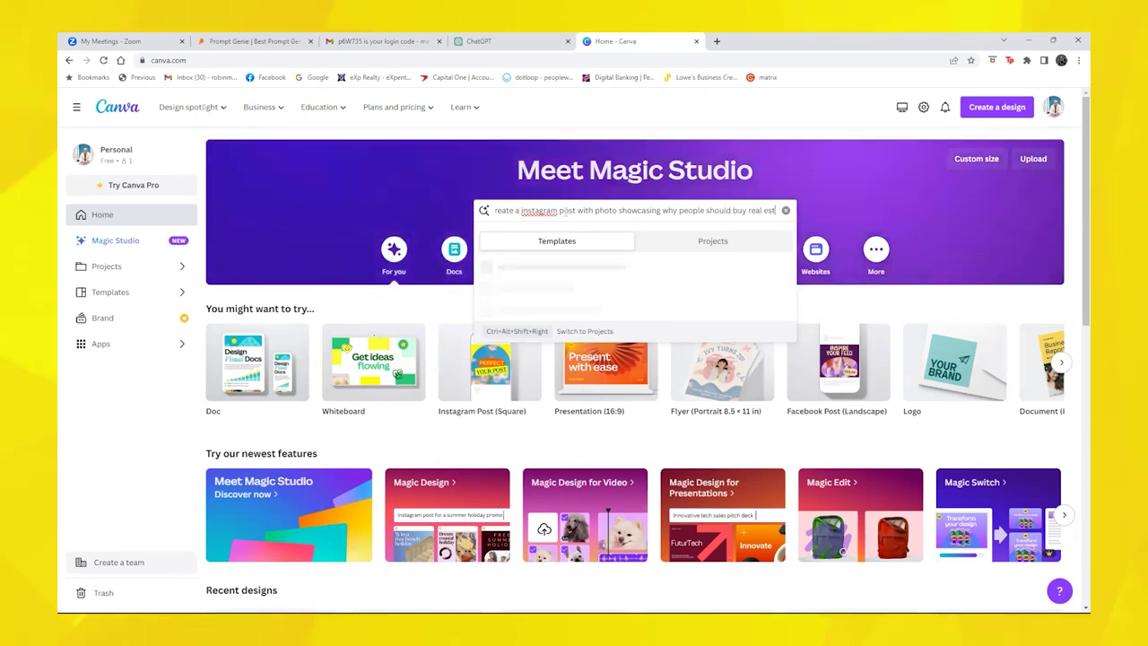
Run the real-estate Instagram post search and preview one house-photo quote template.
key(Return)
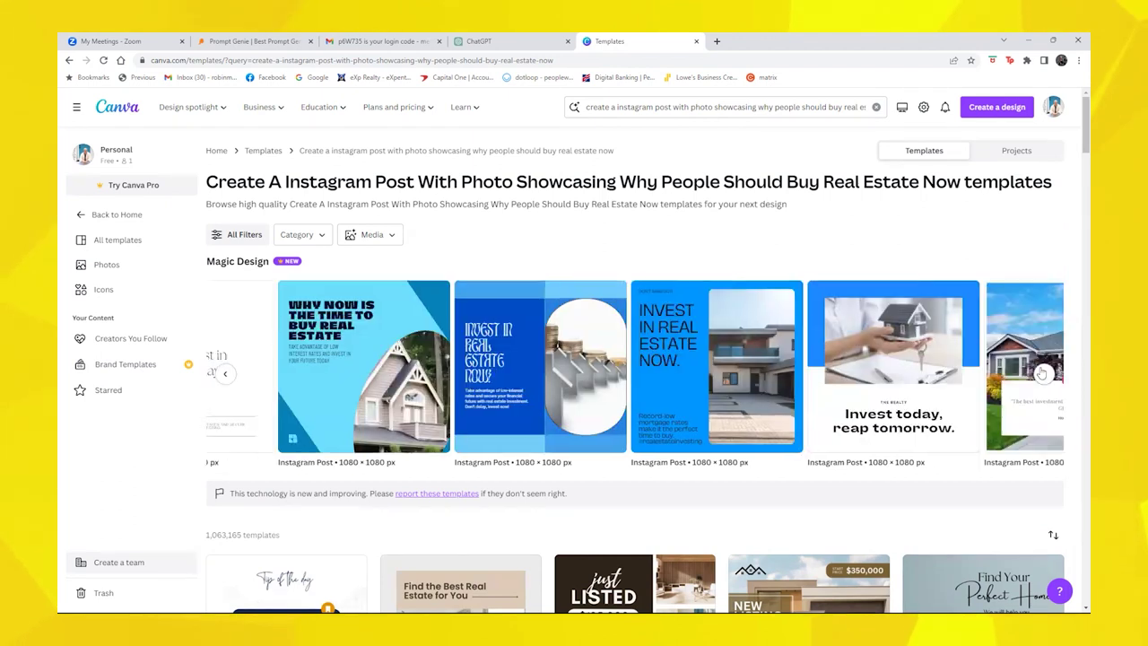
click(1041, 373)
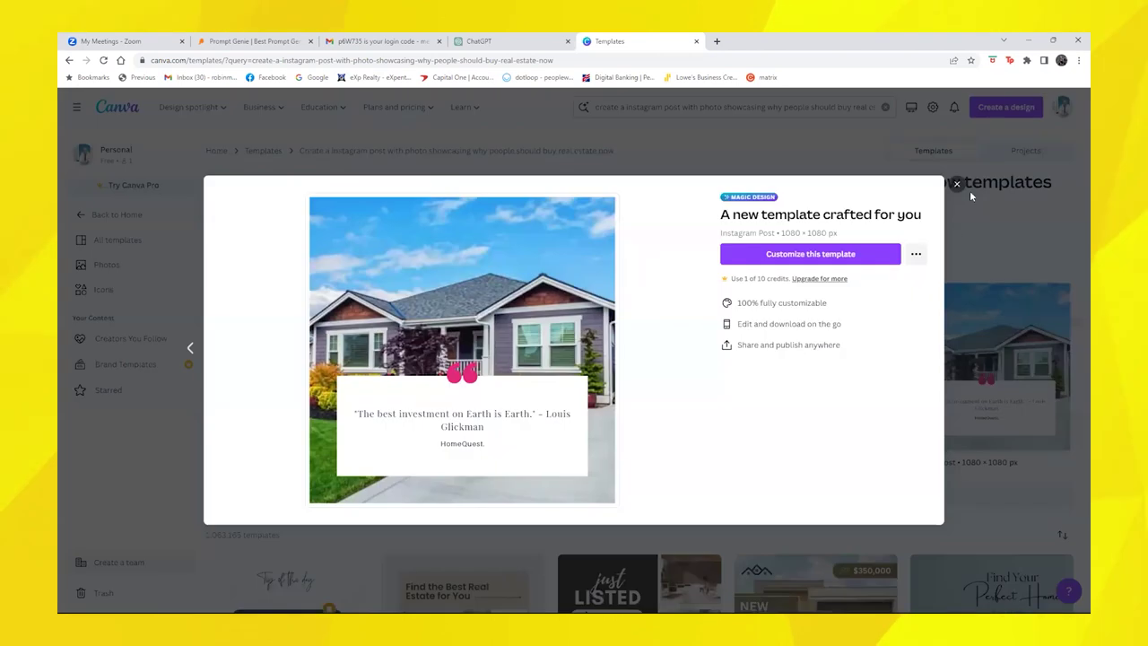
click(957, 184)
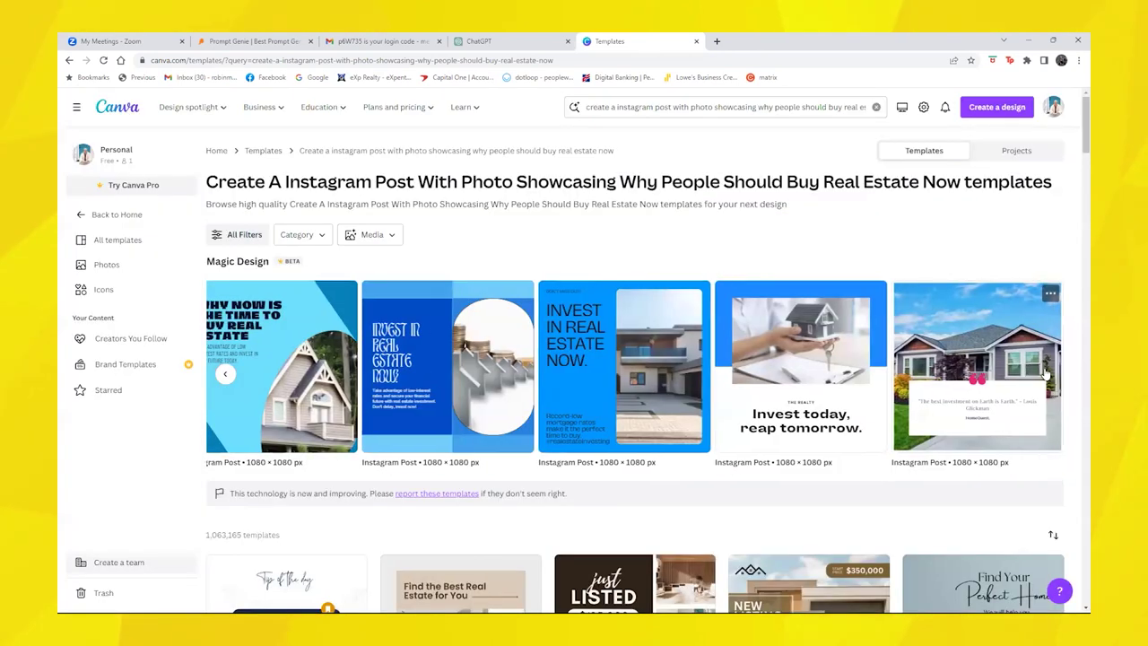